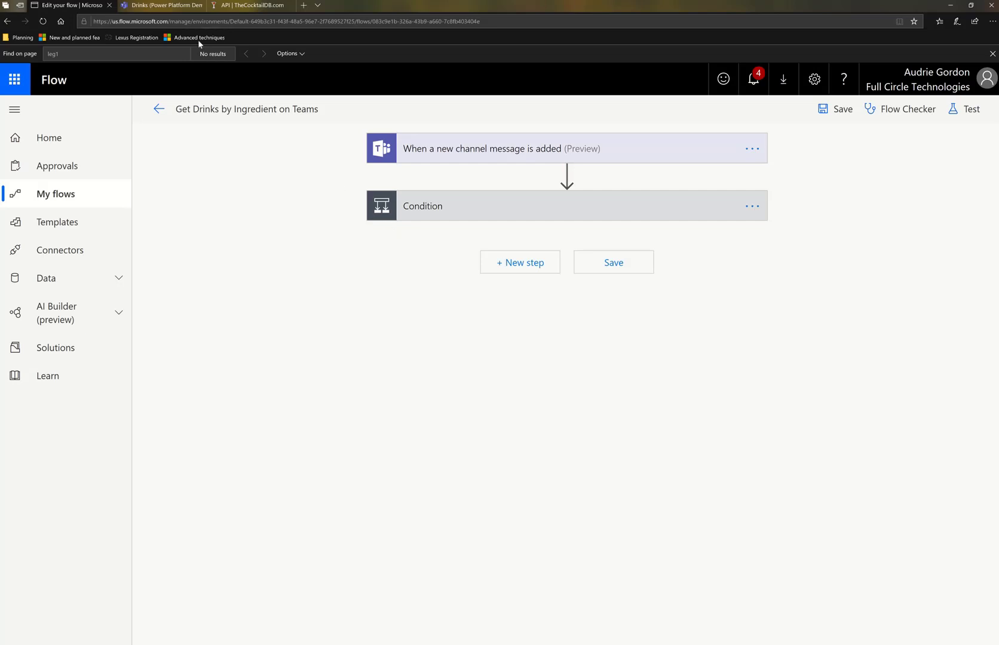
Delete the Drinks Info channel from the Power Platform Demos team, leaving General and Drinks
click(165, 7)
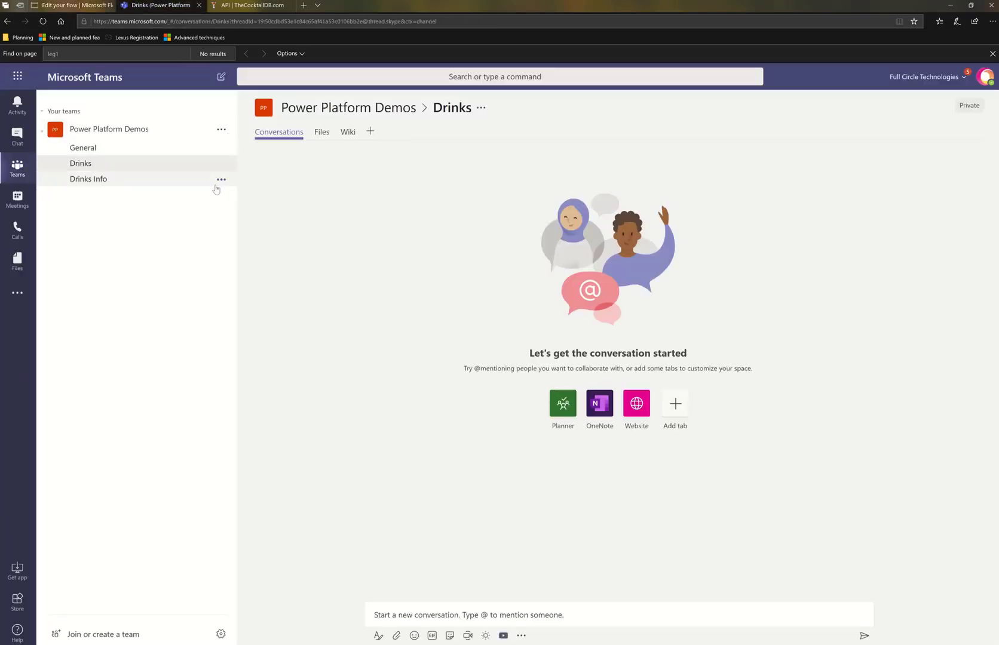
click(221, 179)
click(239, 317)
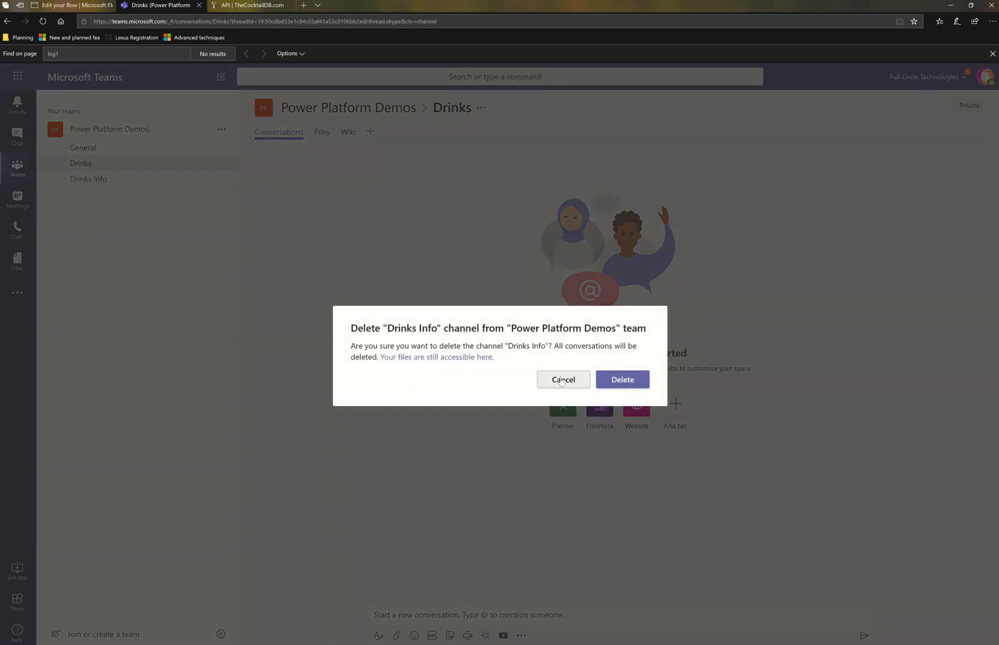
click(560, 382)
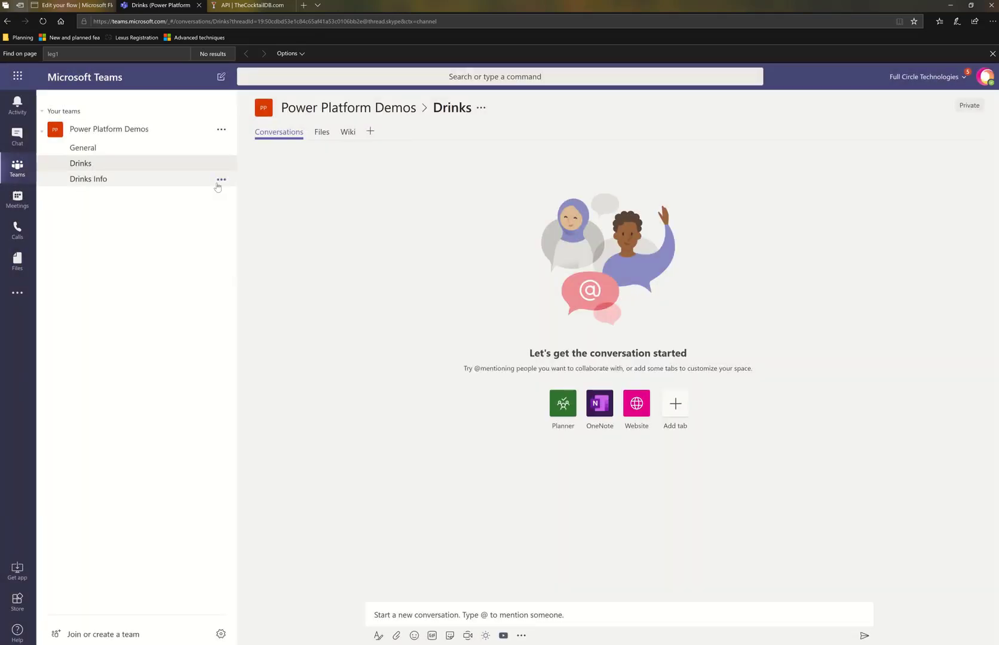
click(221, 180)
click(265, 315)
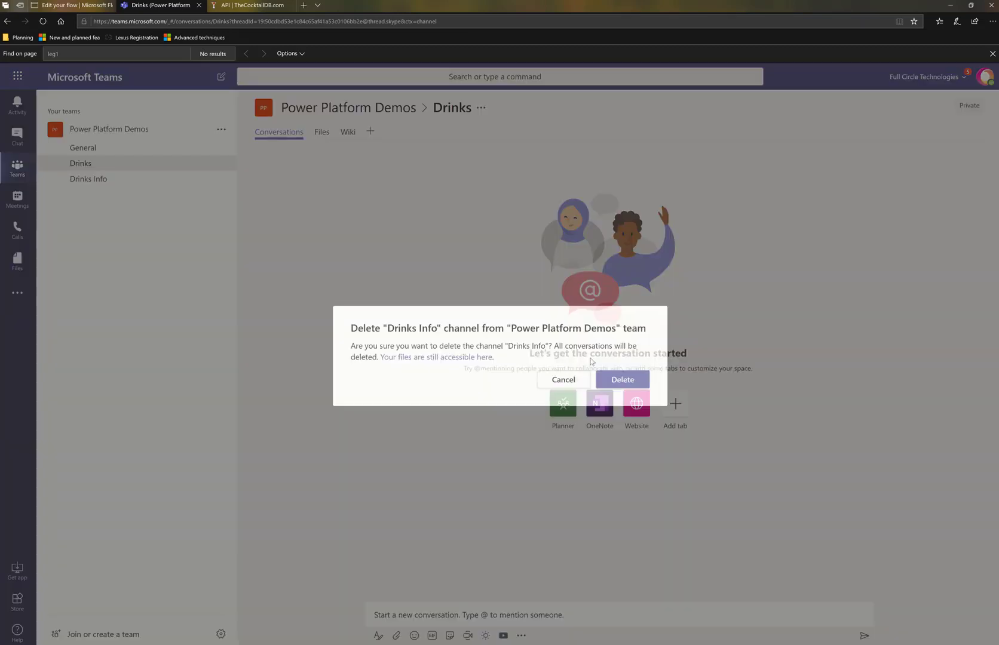
click(630, 386)
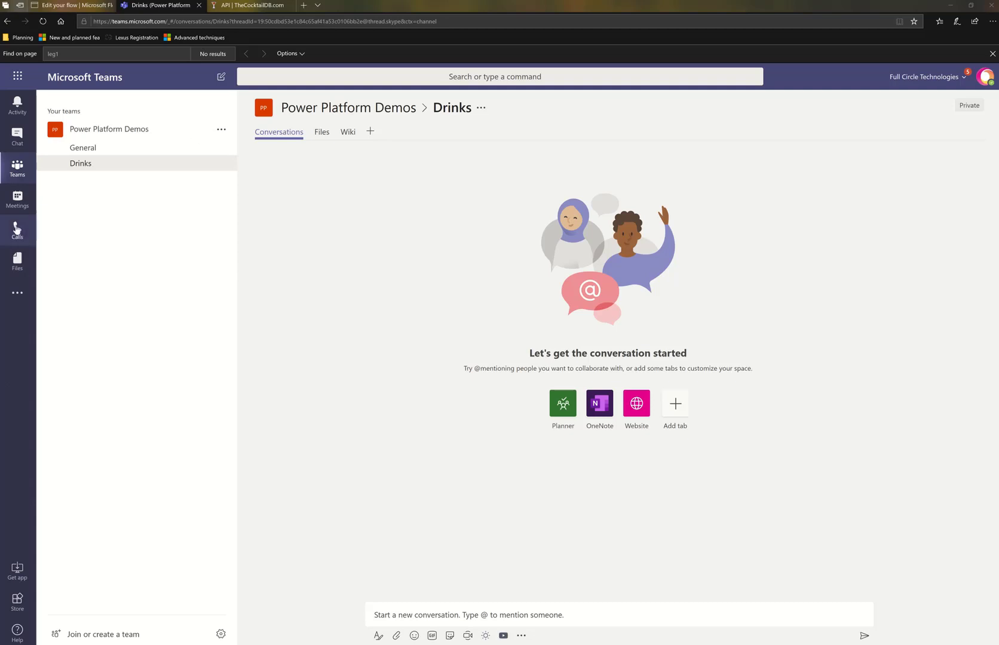
Bring up the API | TheCocktailDB.com page and scroll to its API Methods URL list
click(251, 6)
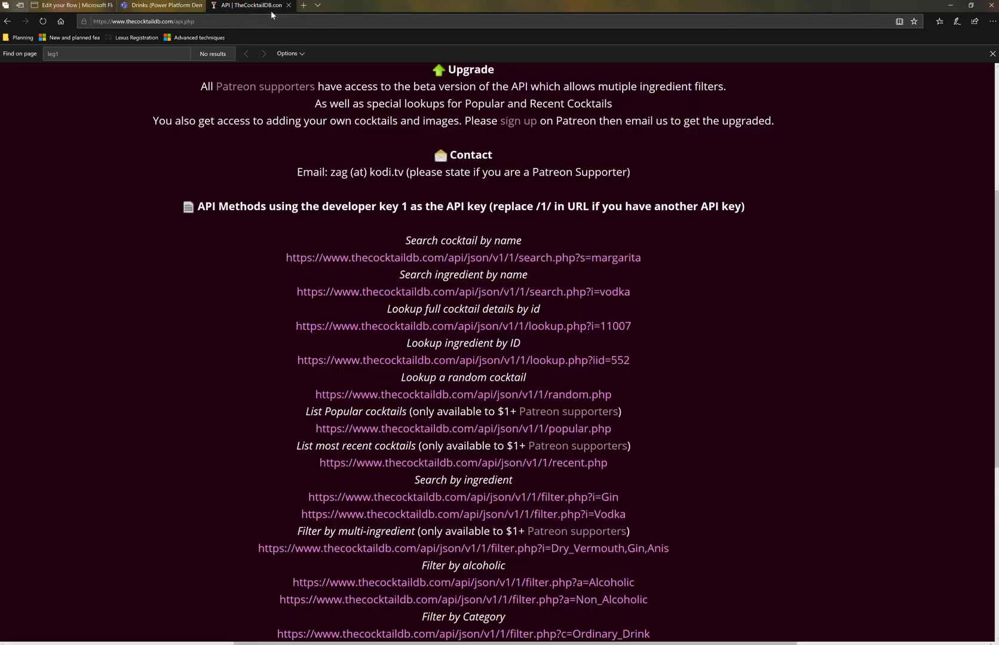
scroll(908, 509, up, 5)
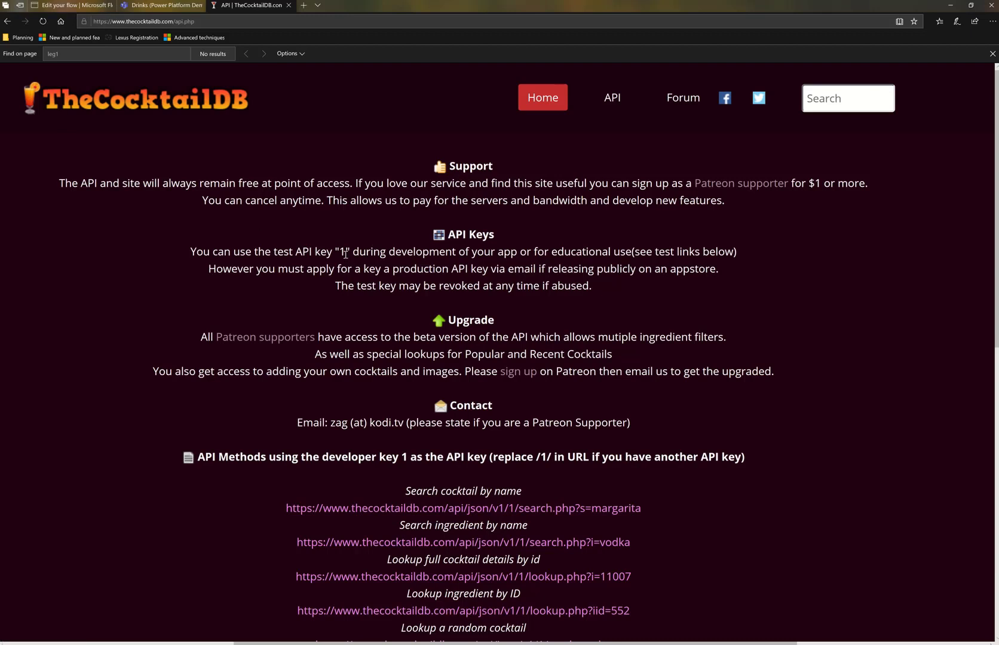
scroll(882, 290, down, 6)
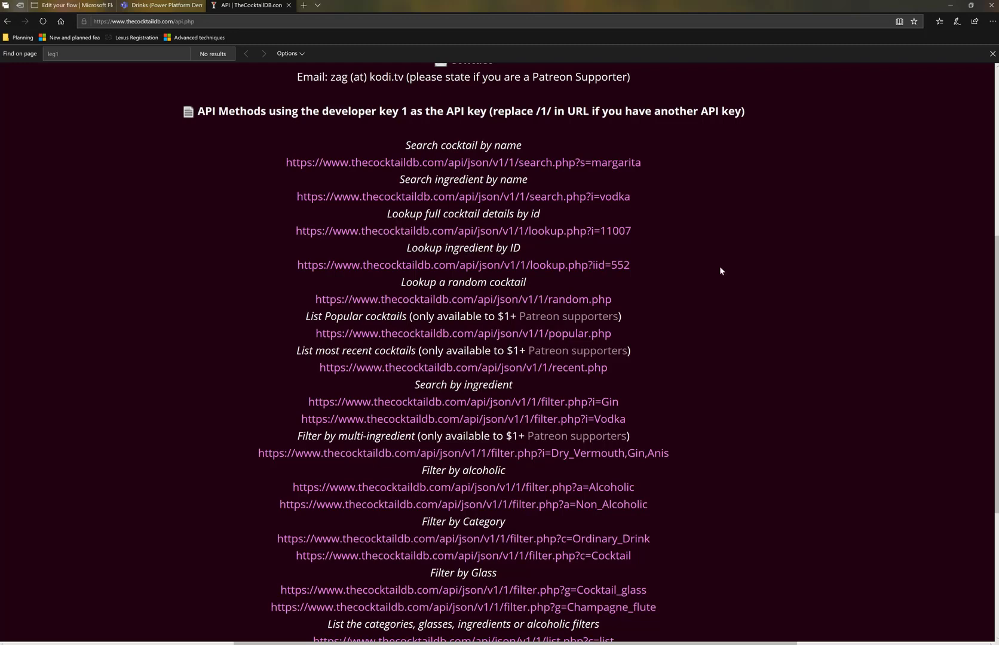
scroll(720, 269, up, 6)
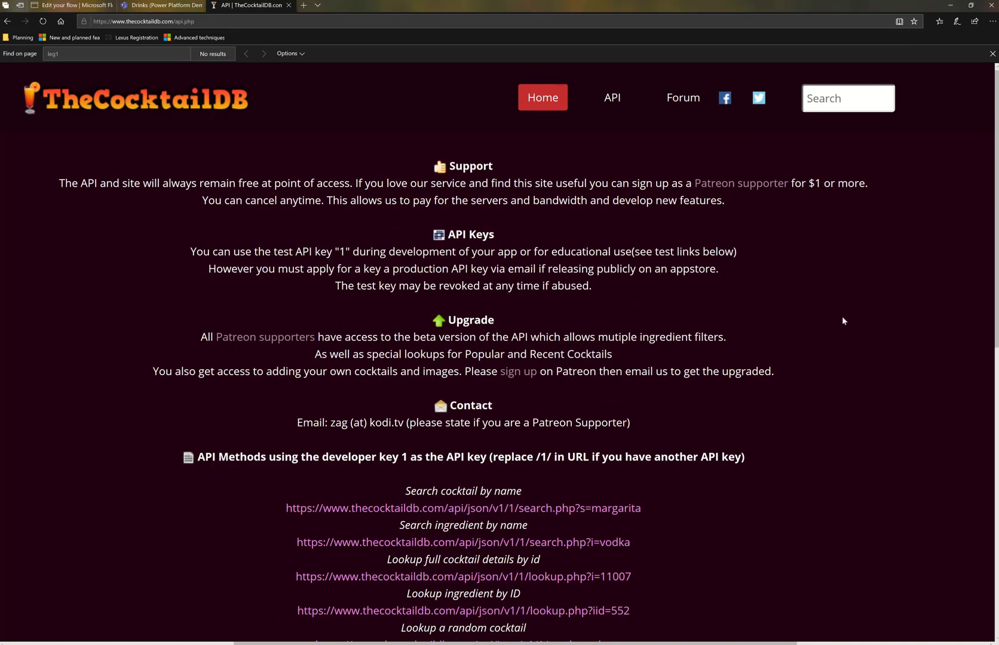
scroll(840, 320, down, 5)
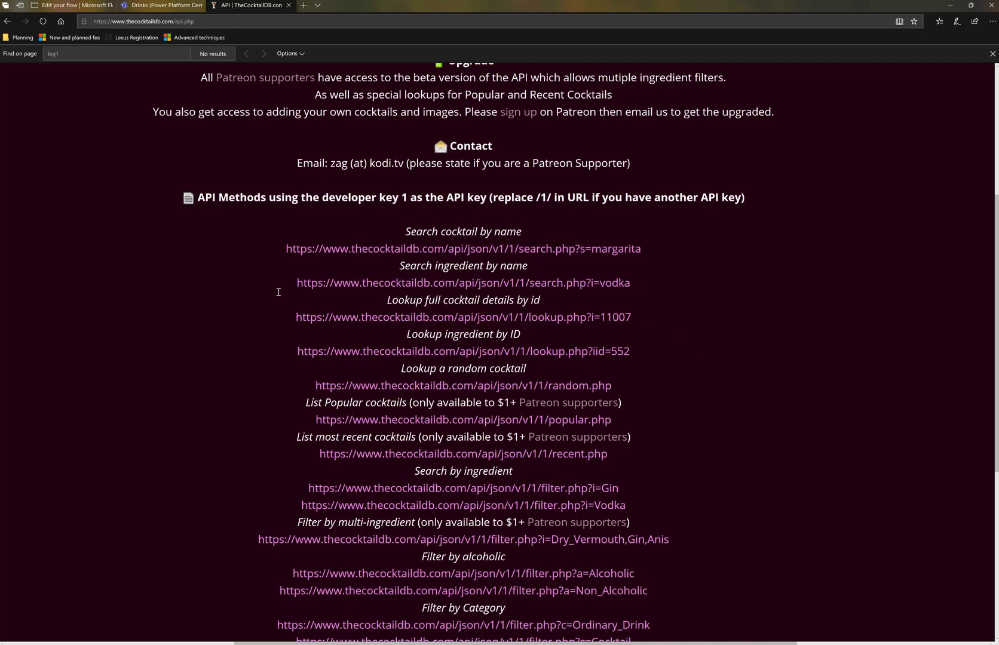
Highlight the vodka search URL, then the lookup.php?i=11007 full cocktail details URL
drag(633, 286, 266, 282)
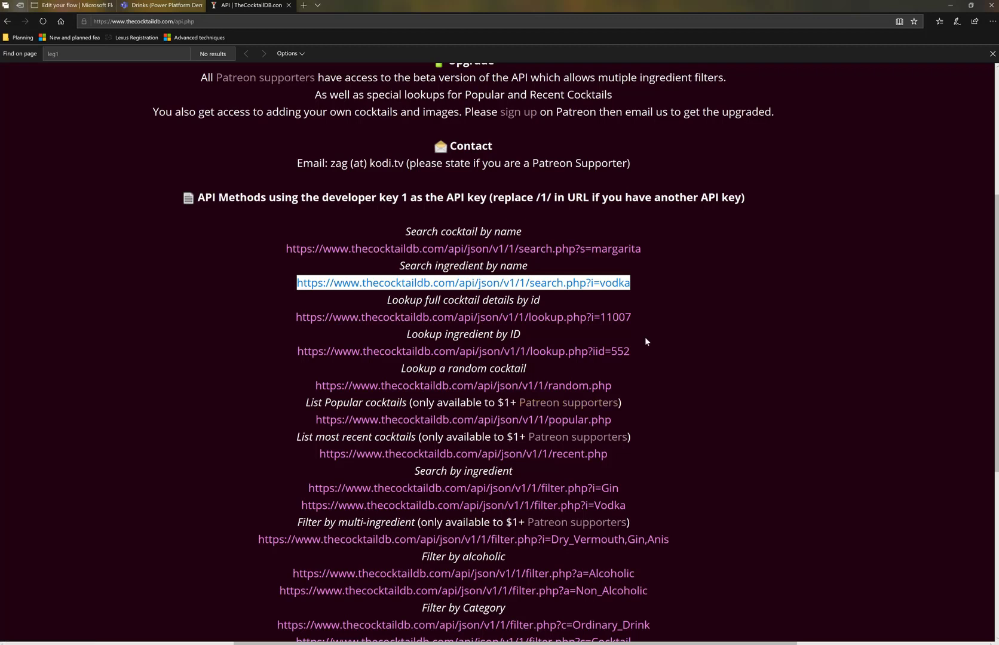
drag(634, 317, 284, 317)
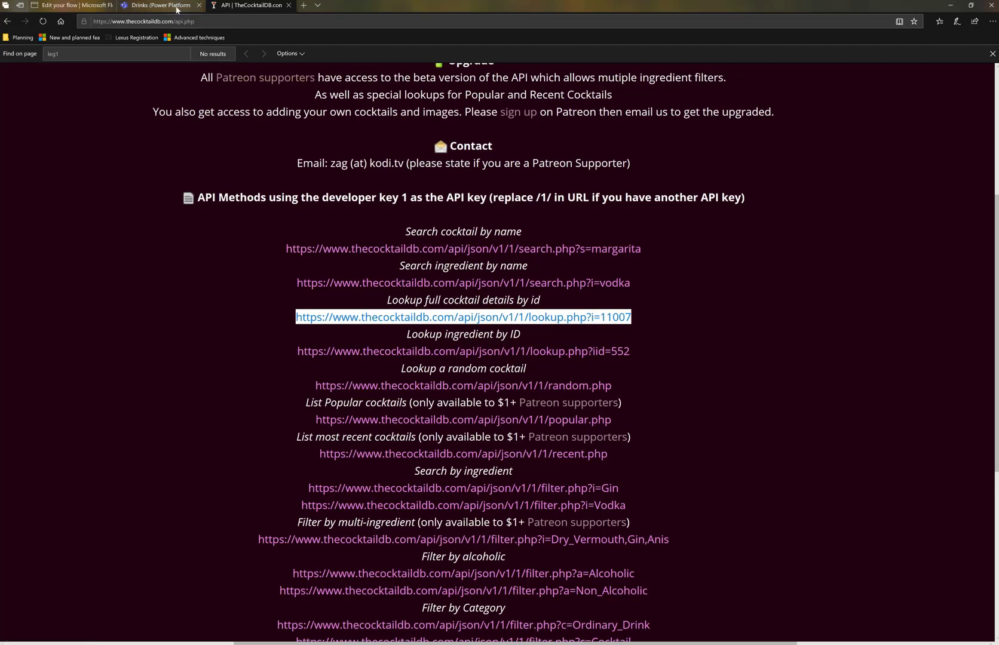
Expand the Condition to show its 'Message contains drinks' rule with If yes / If no branches
mouse_move(170, 15)
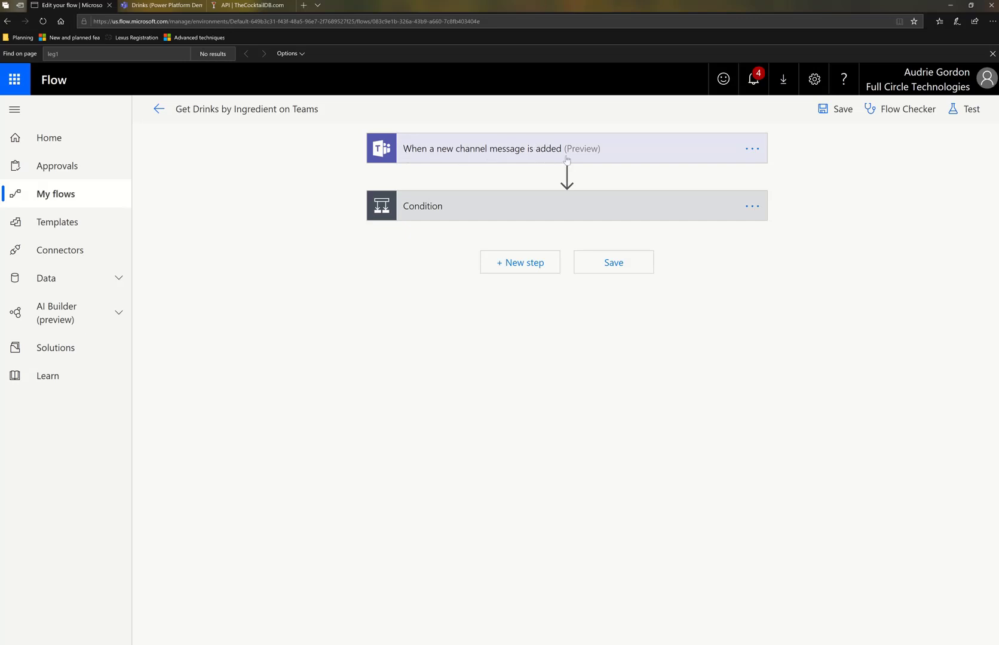
click(512, 212)
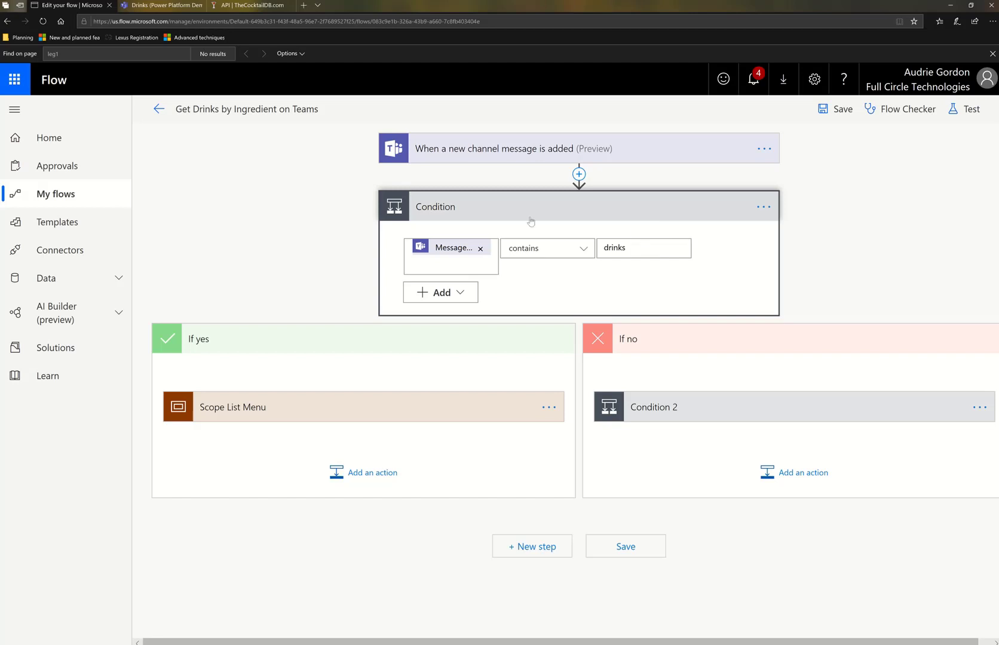
Verify the trigger targets Power Platform Demos' Drinks channel and review the Condition's dynamic content
click(456, 256)
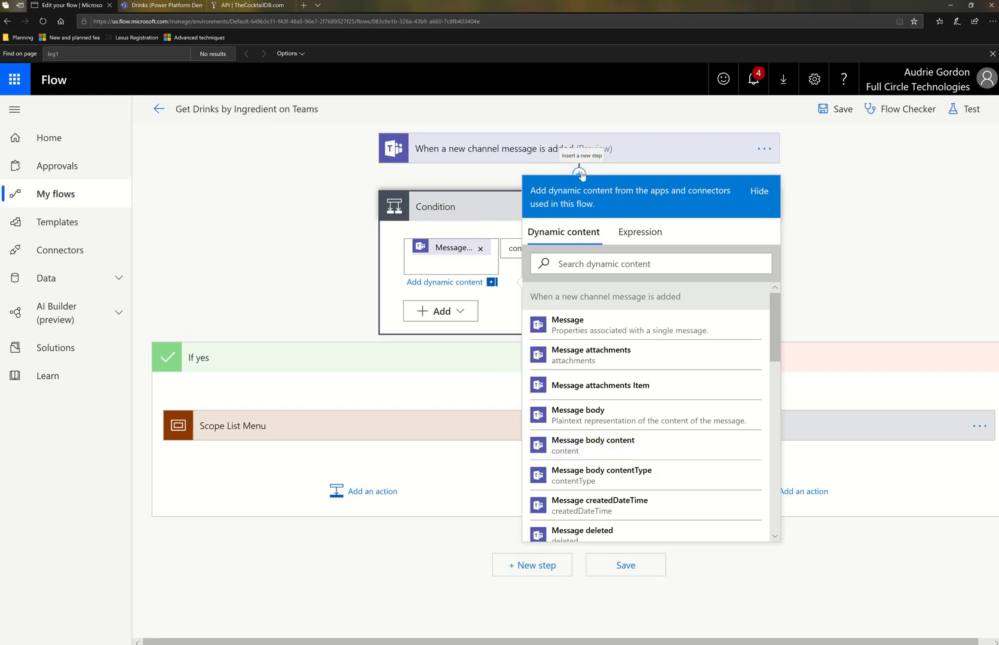
click(730, 154)
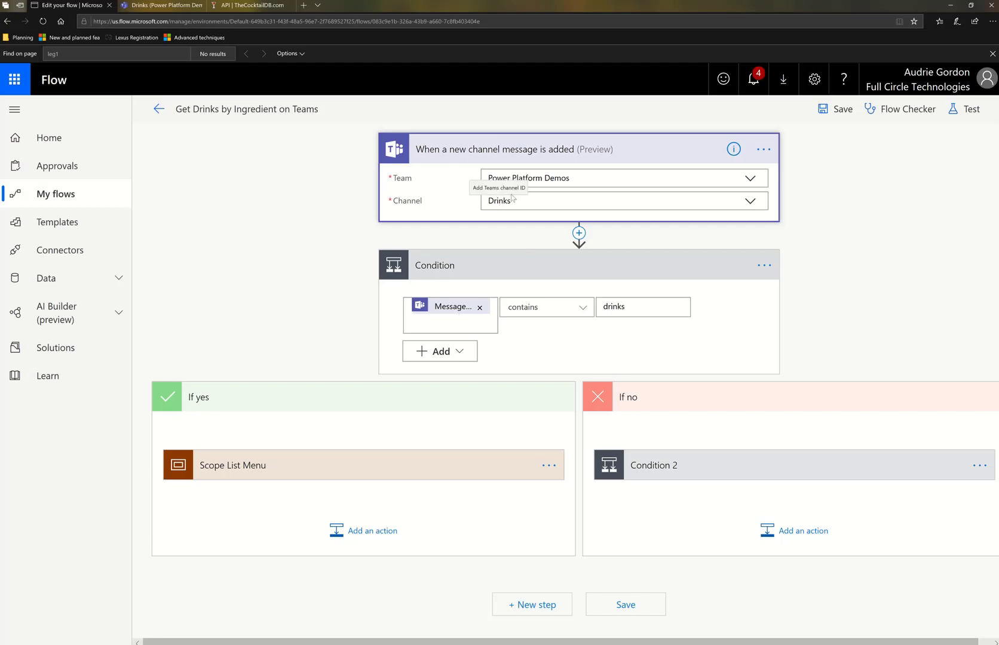
click(450, 310)
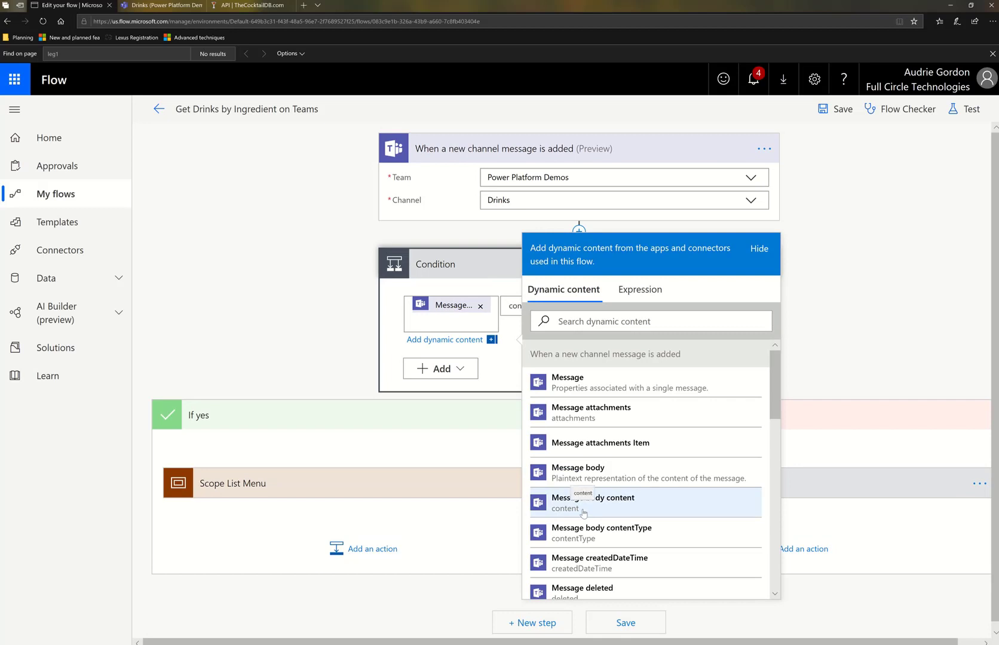
click(477, 264)
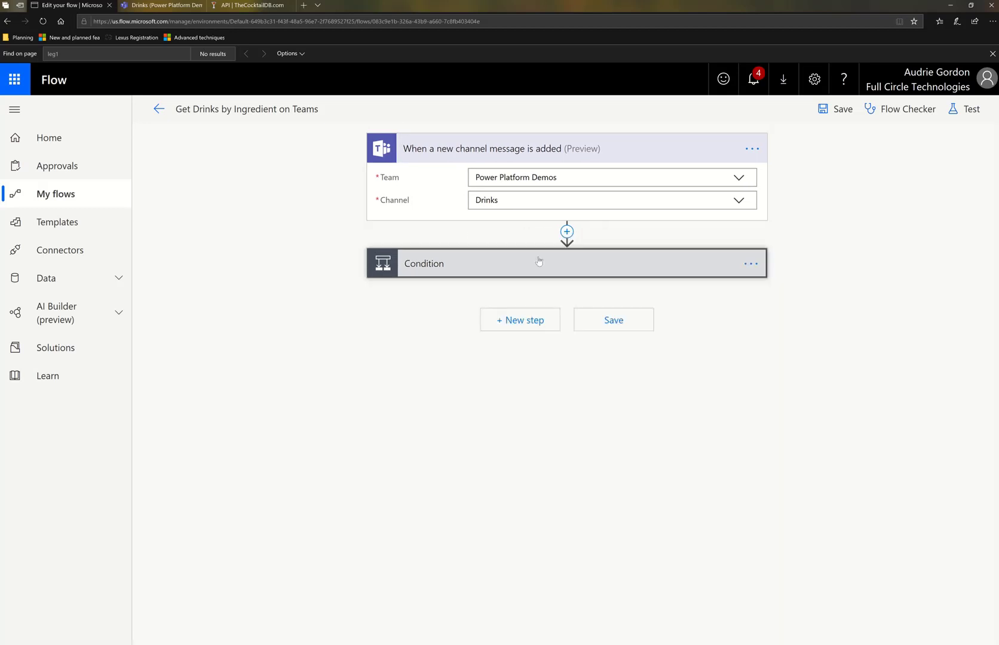
click(656, 274)
click(646, 305)
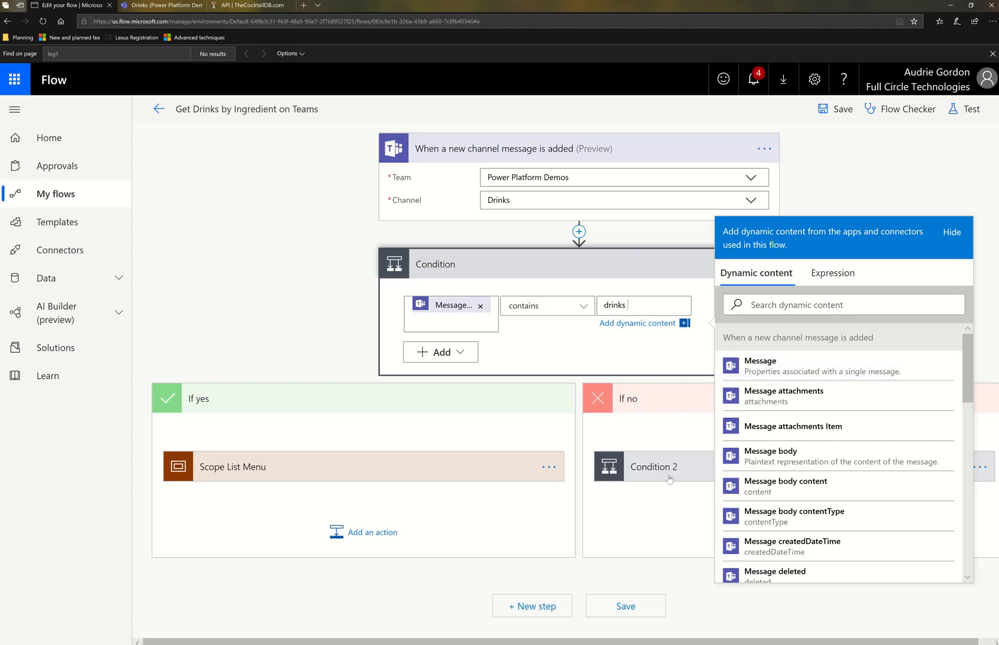
click(165, 4)
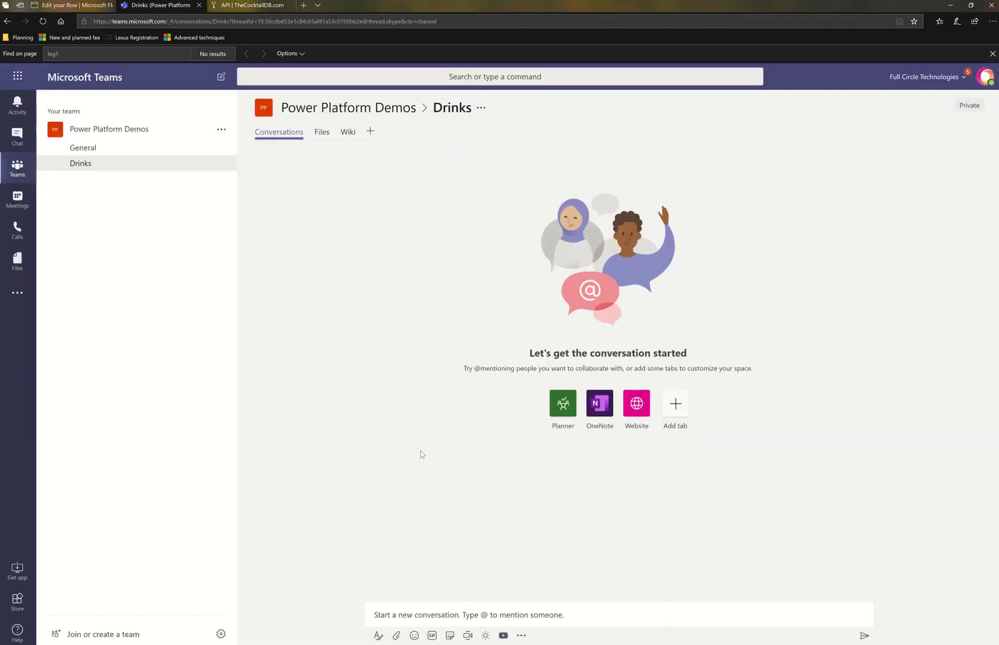
Post 'drinks rum' in the Drinks channel and receive the flow's list of drink IDs and names
click(416, 616)
text(drink)
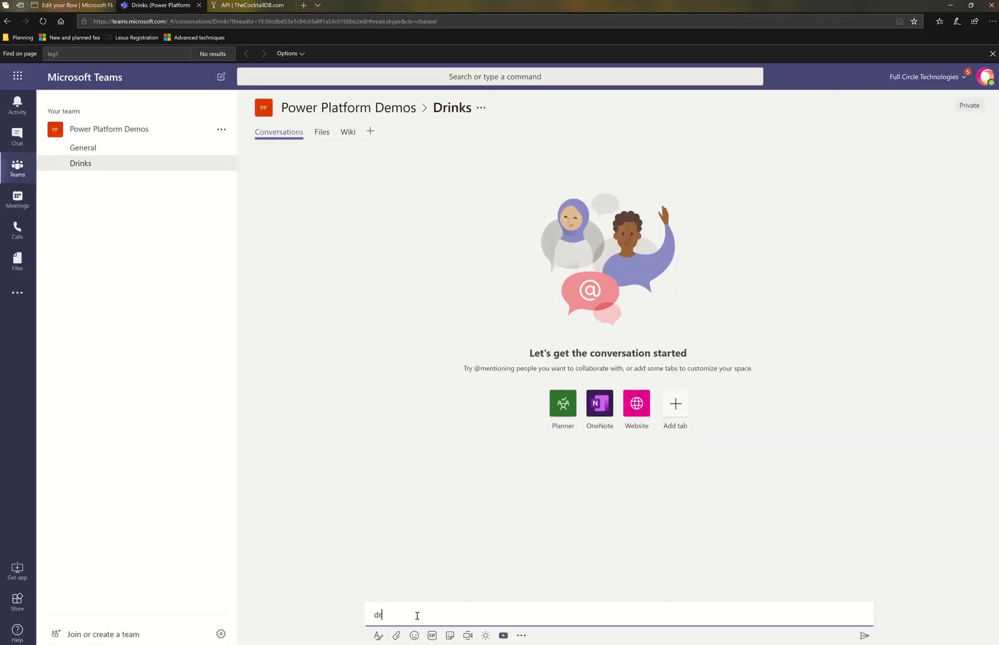
key(BackSpace)
key(BackSpace)
text(nks rum)
click(864, 636)
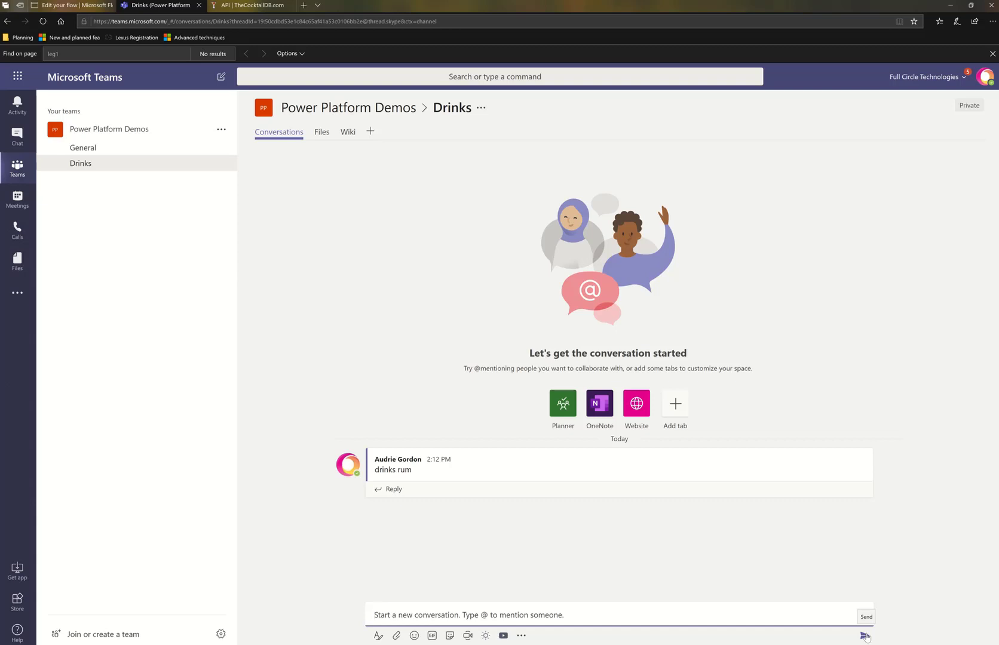
mouse_move(481, 18)
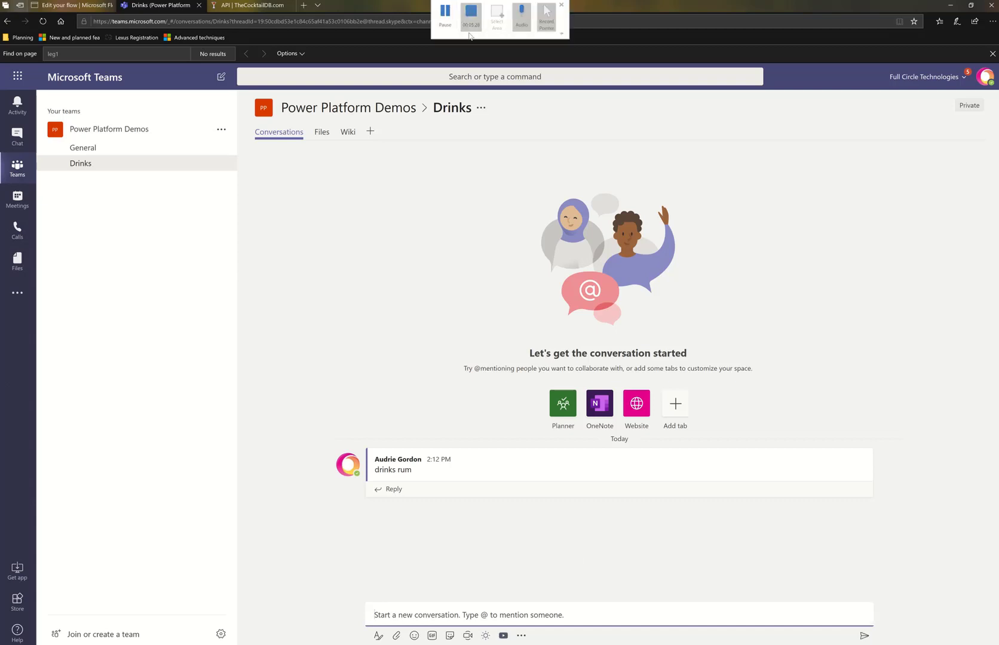
click(445, 27)
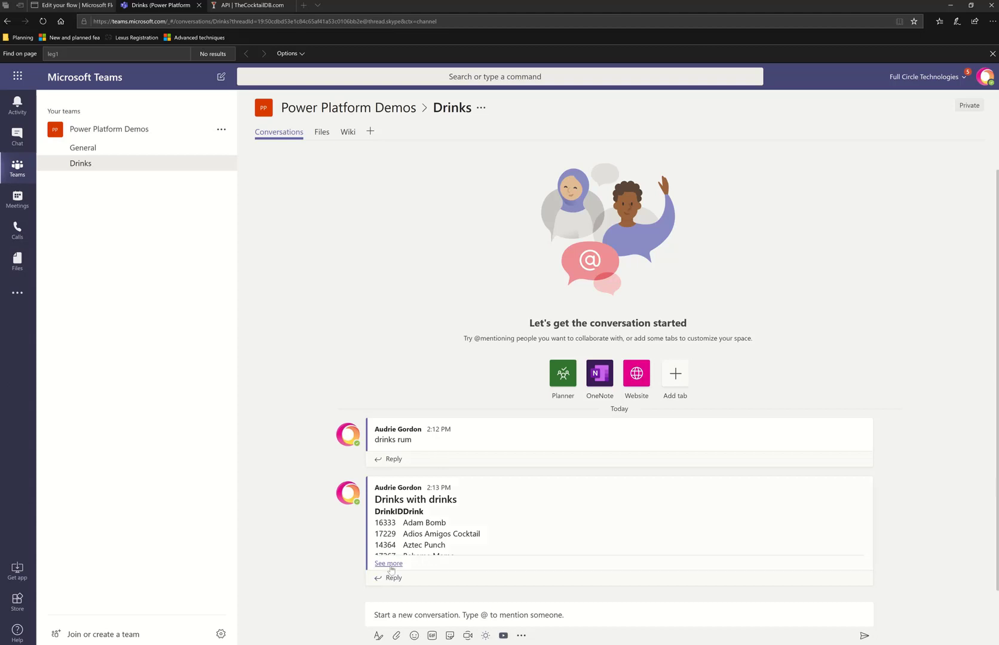
Expand the drinks list reply, then post 'drinksID 16333' to request that drink's recipe
click(389, 564)
scroll(566, 512, down, 3)
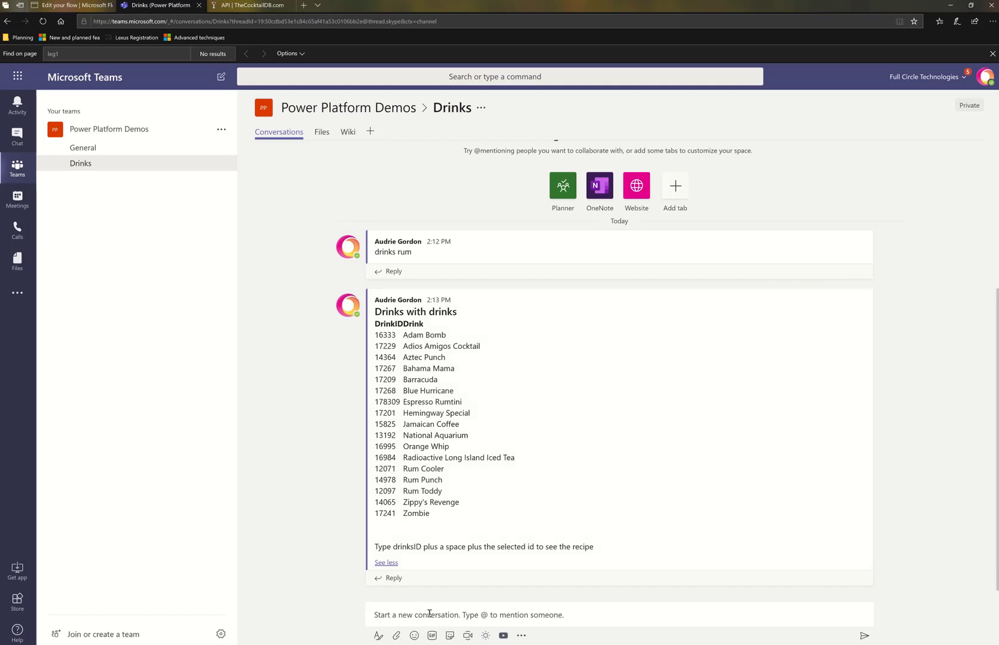
click(430, 614)
text(drinks)
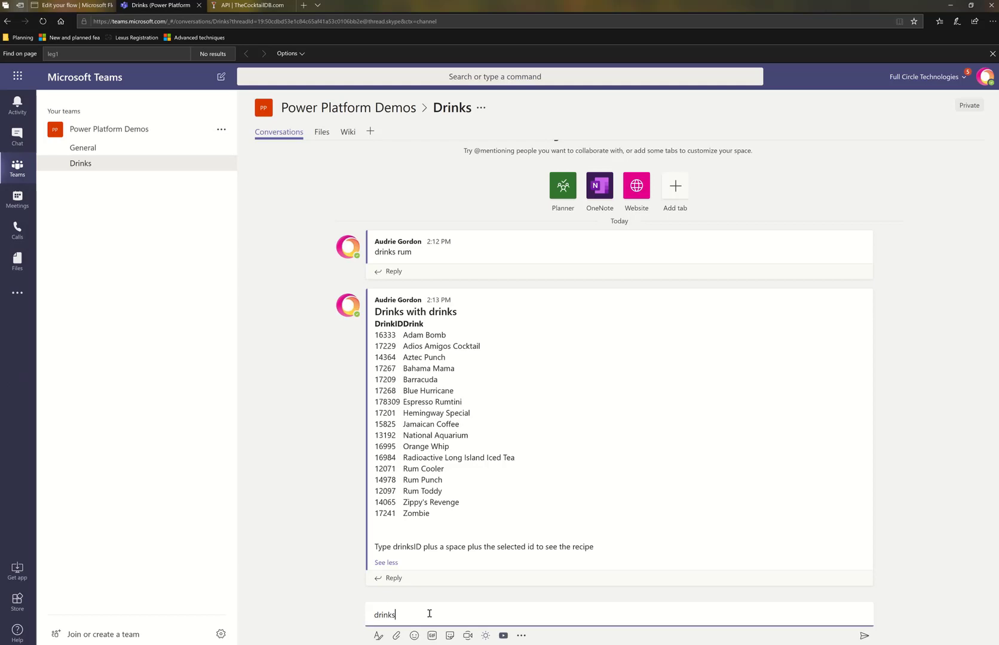
text(ID 16333)
click(864, 636)
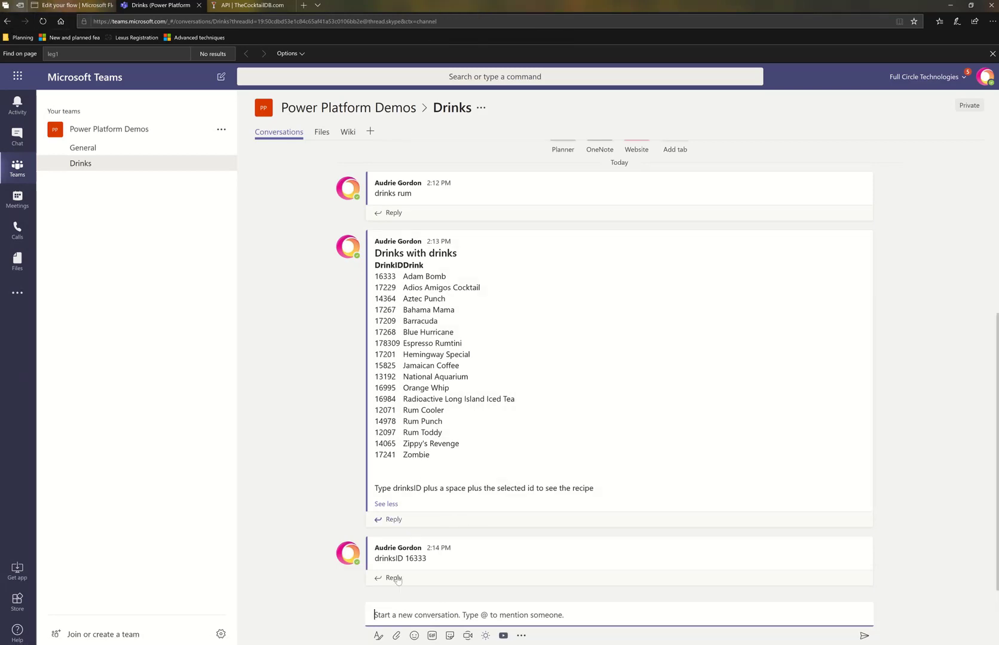
Back in the flow editor, expand Scope List Menu to show its actions
click(72, 5)
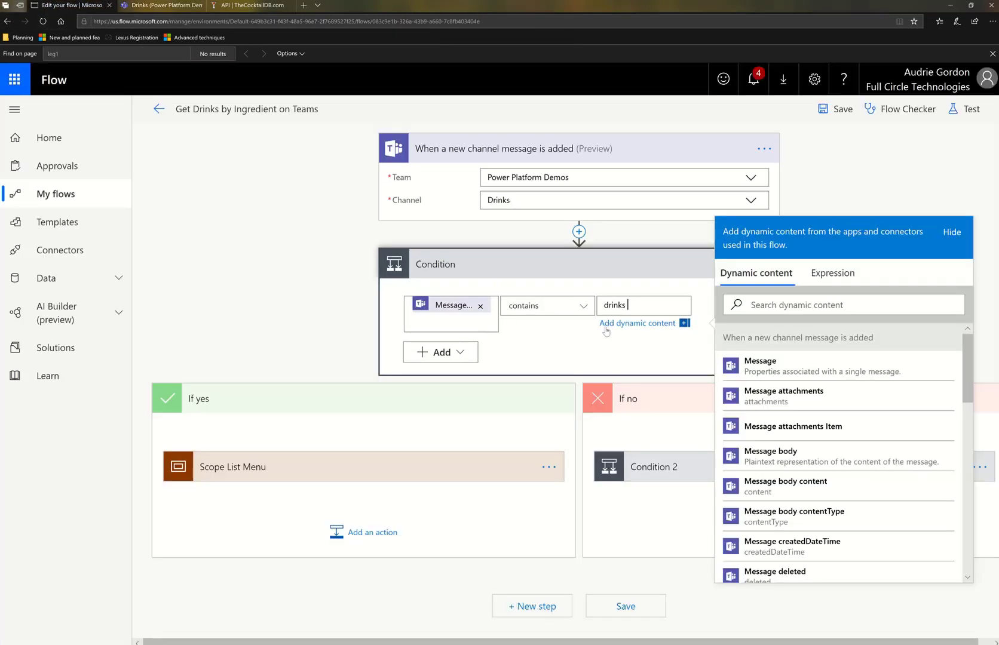
click(414, 472)
scroll(418, 453, down, 6)
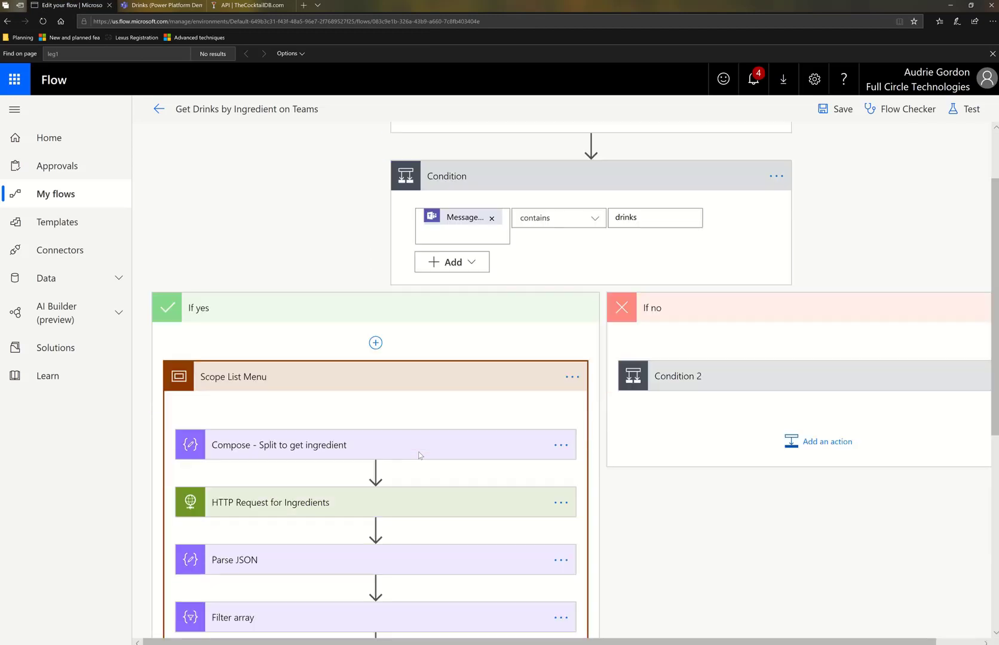
scroll(419, 448, up, 4)
scroll(418, 446, up, 2)
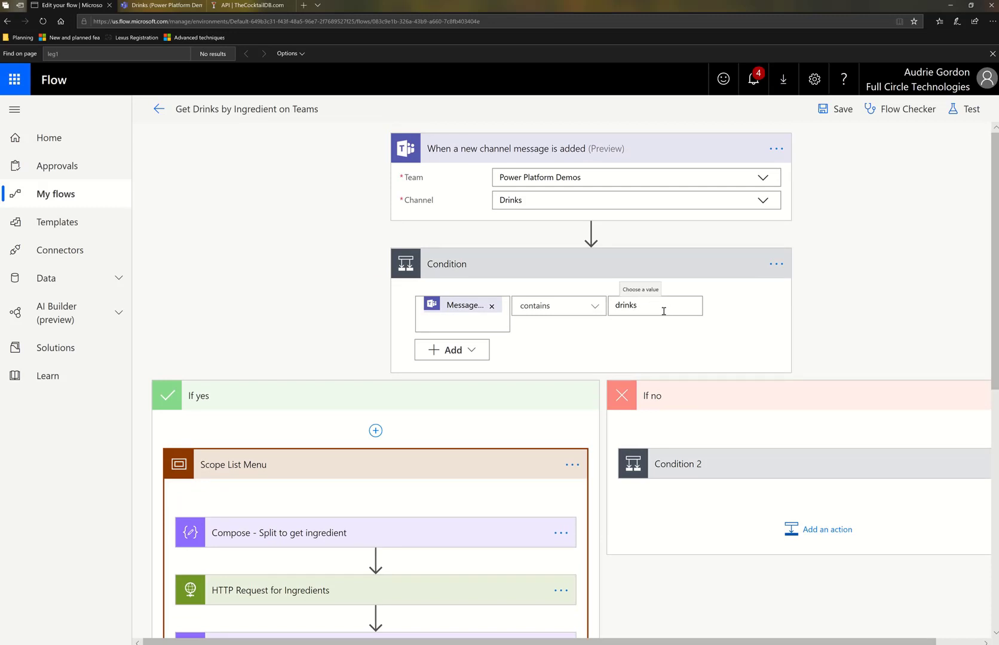
Show the Compose - Split to get ingredient expression and highlight its space separator
click(476, 539)
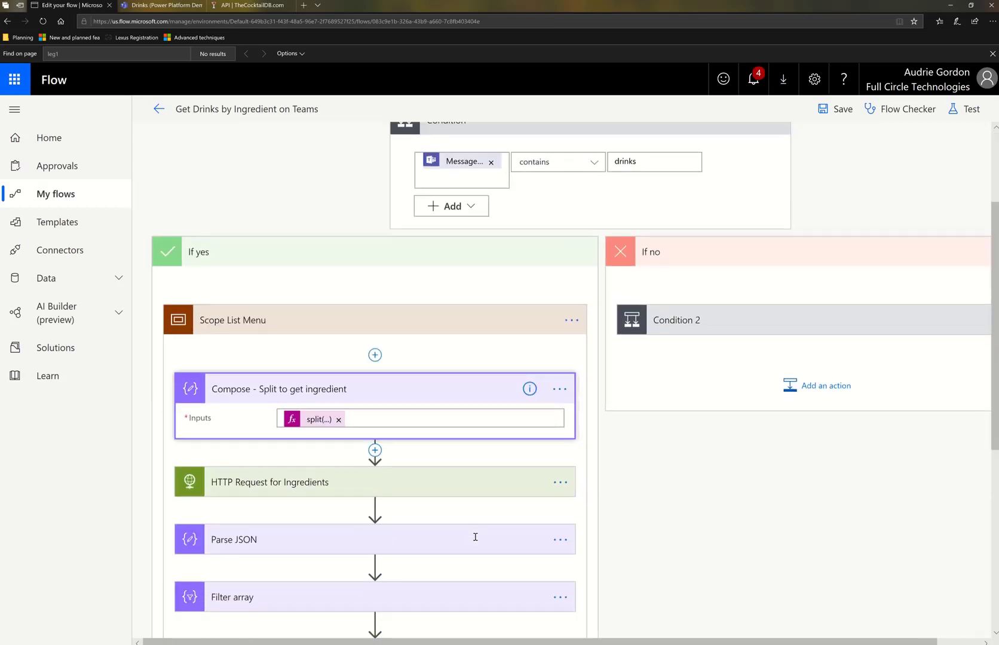
click(318, 409)
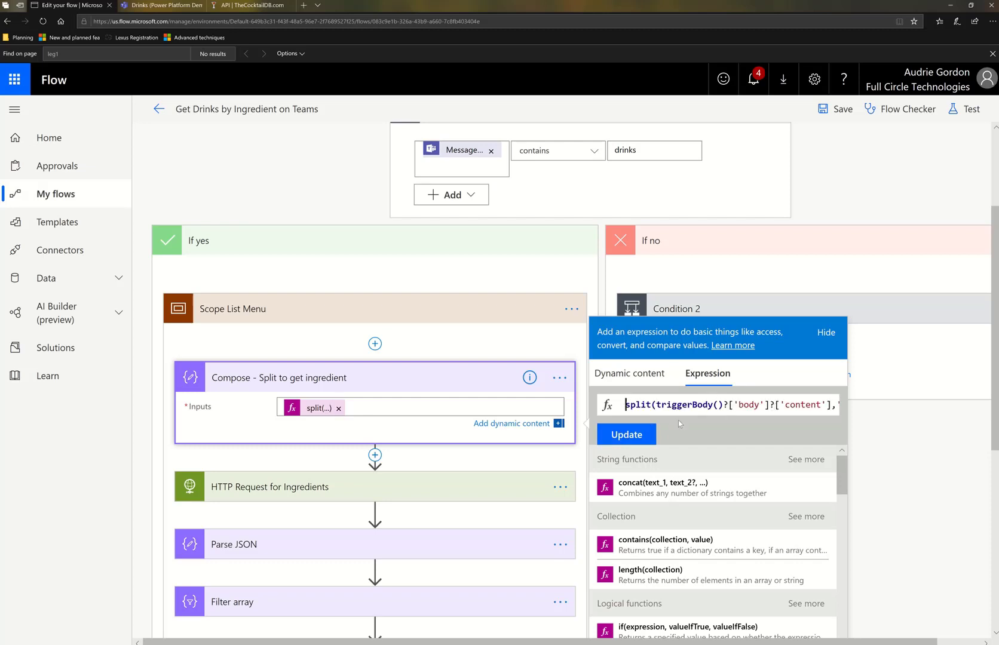
drag(769, 406, 872, 411)
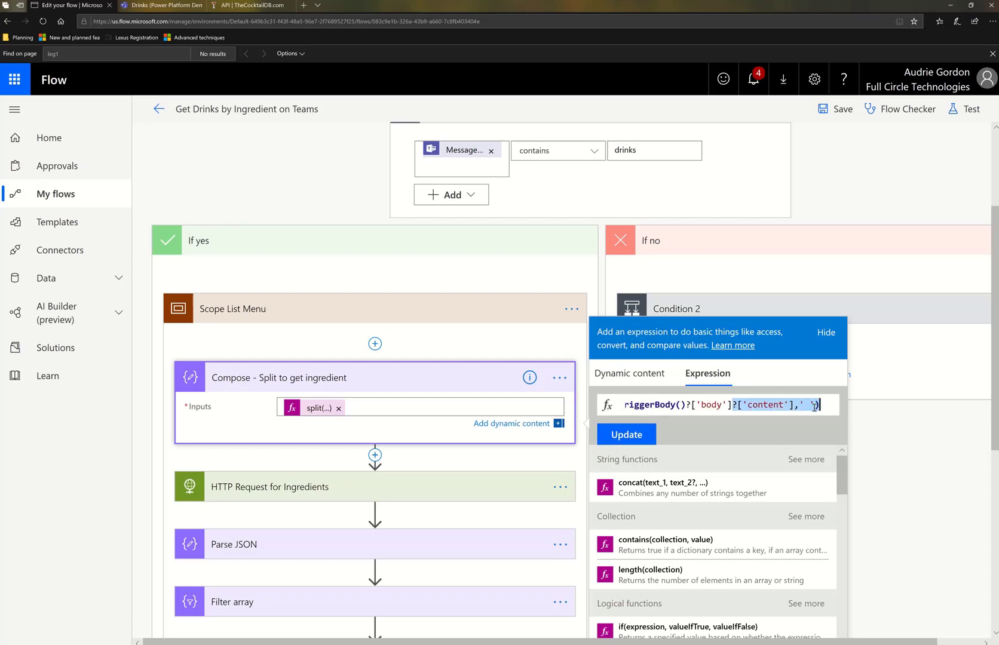
click(811, 406)
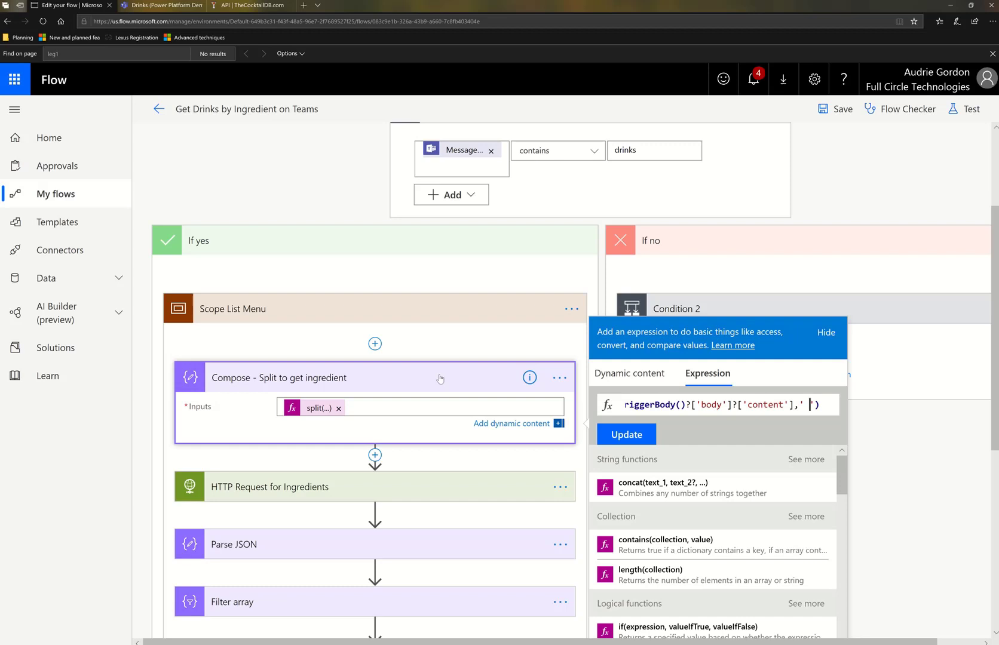
Expand HTTP Request for Ingredients to reveal its GET URI, then return to TheCocktailDB API page
click(416, 484)
scroll(423, 483, down, 5)
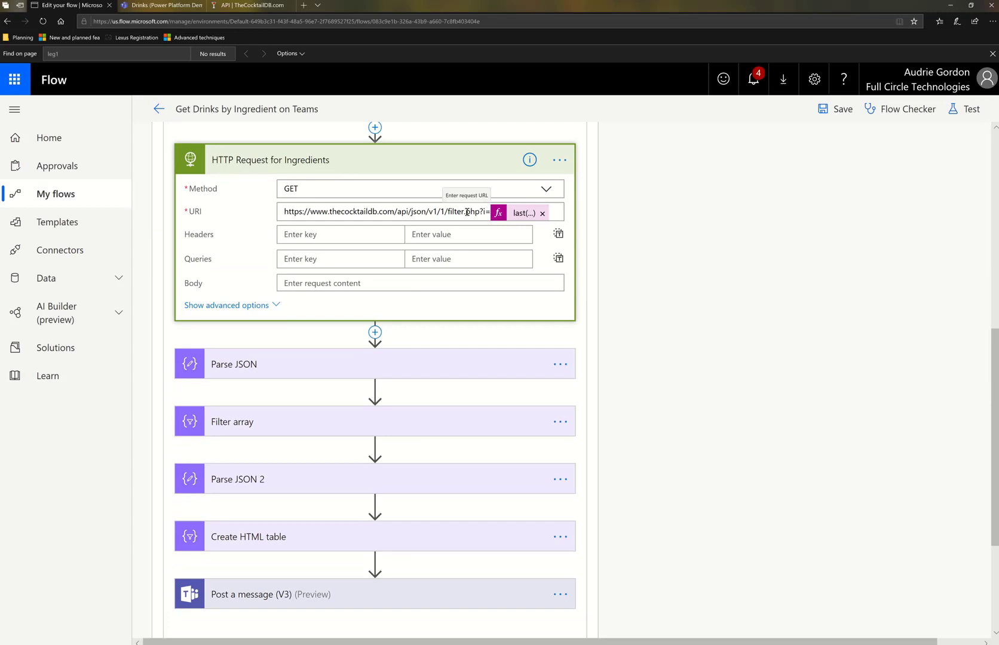
click(269, 6)
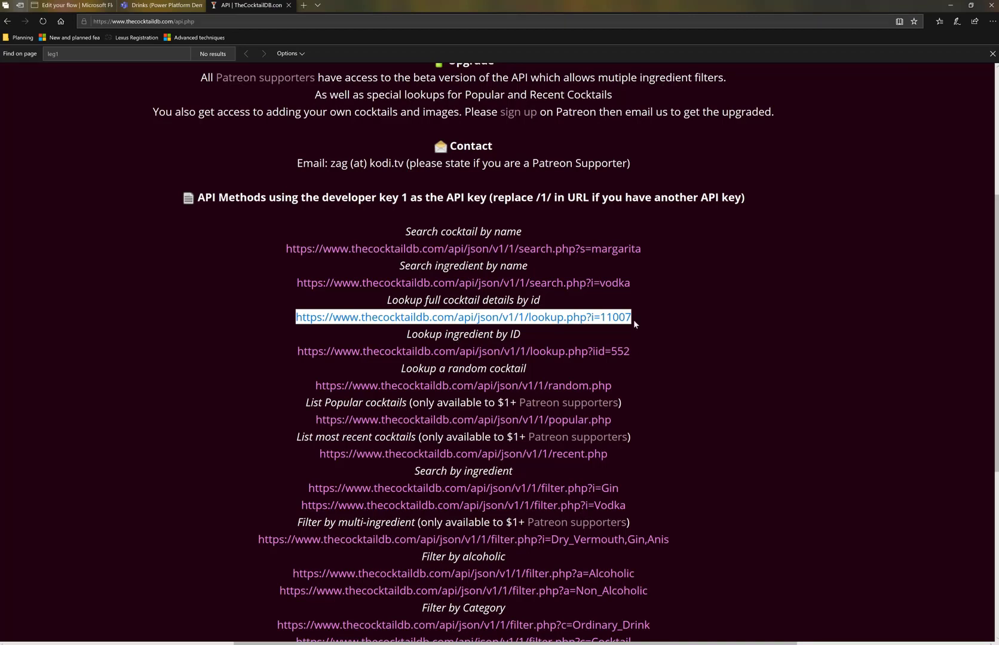
Highlight the Search by ingredient example URL ending in filter.php?i=Vodka
drag(627, 505, 237, 504)
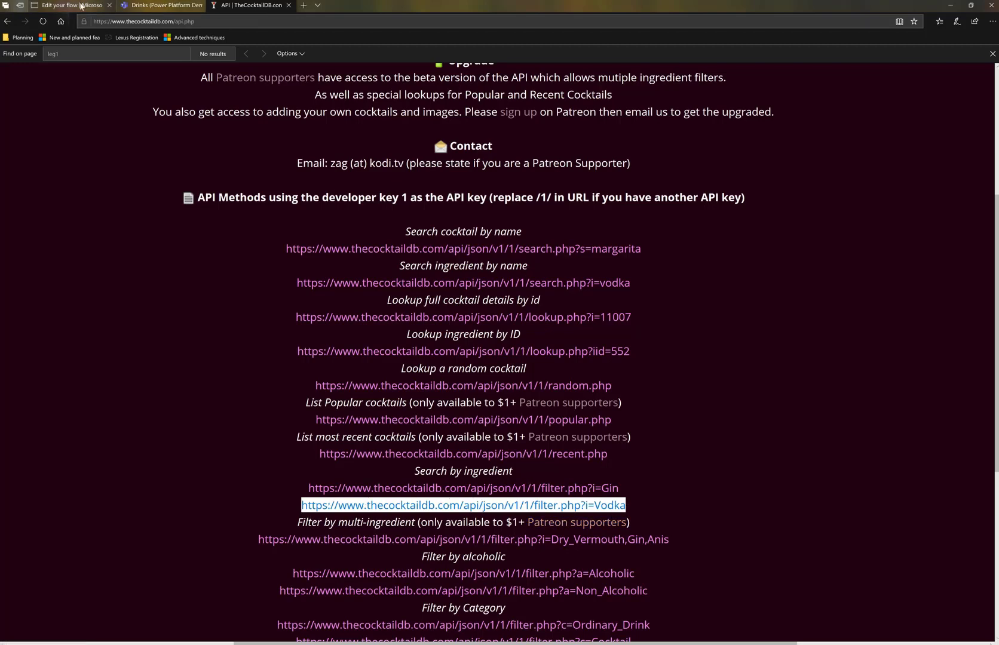
Back in the flow editor, select the URI's last(outputs('Compose_-_Split_to_get_ingredient')) expression in the Expression box
click(69, 5)
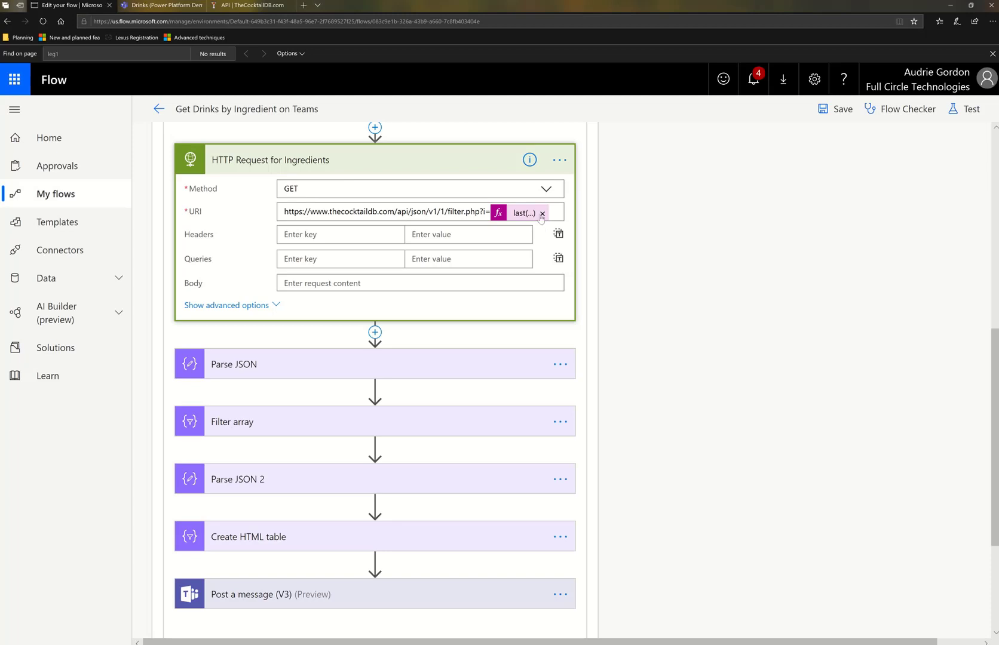
scroll(544, 307, up, 3)
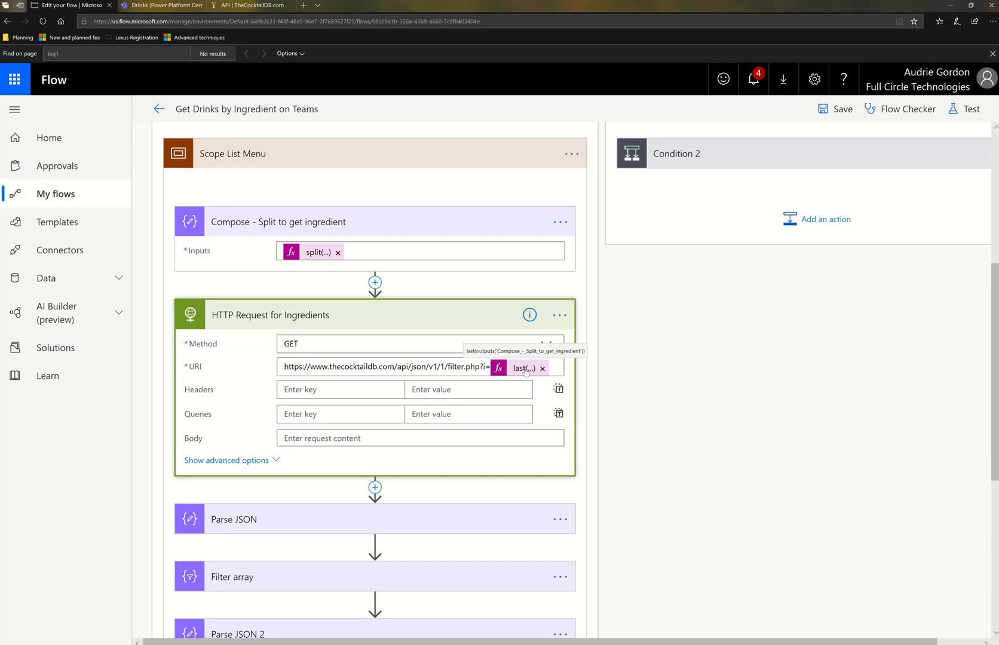
click(525, 370)
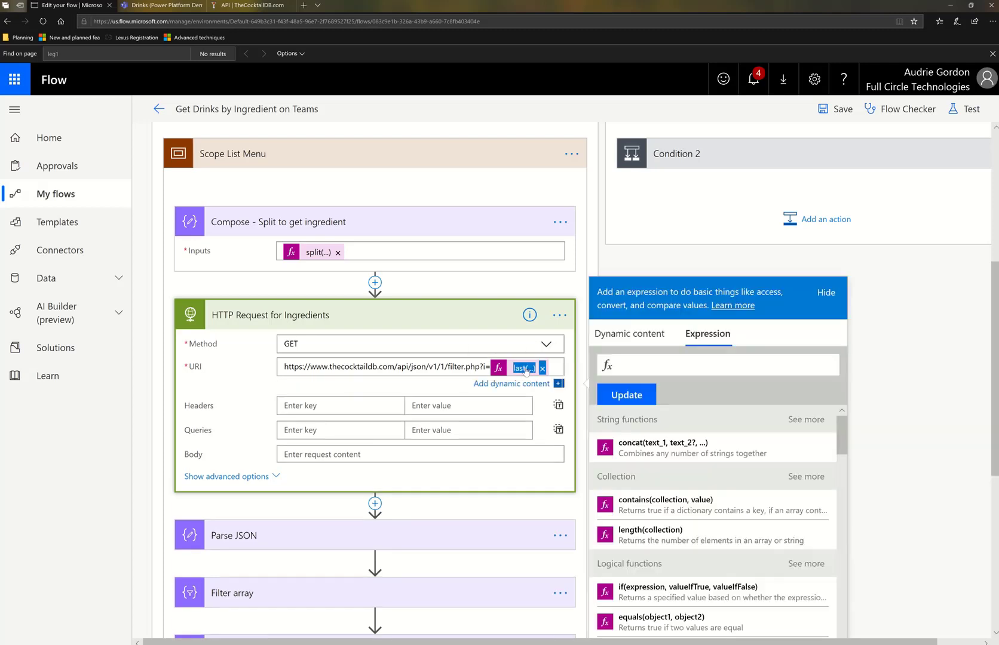
click(776, 364)
key(End)
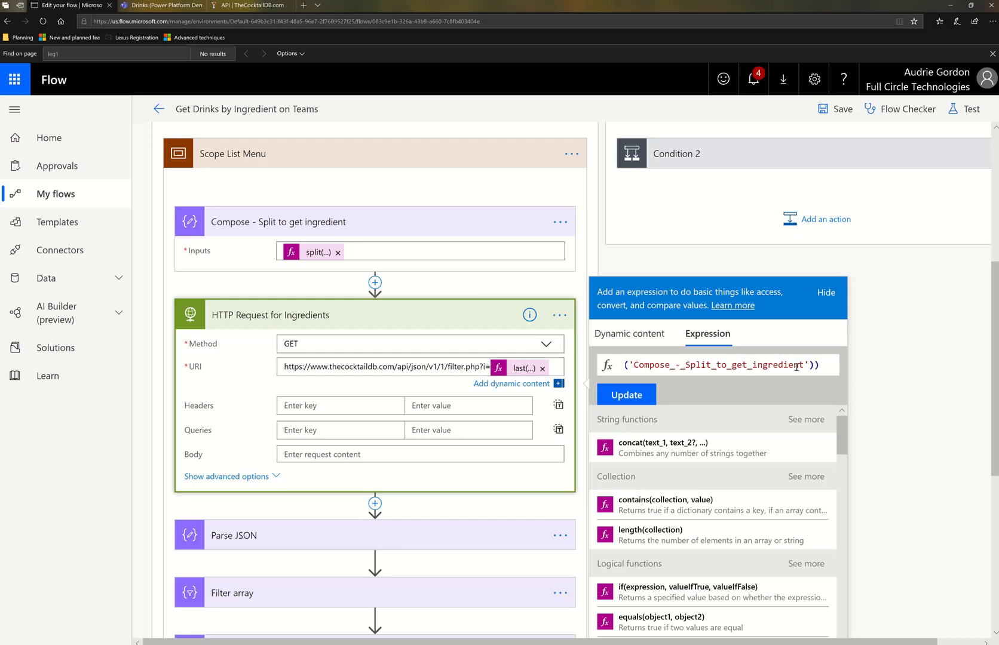
key(ctrl+a)
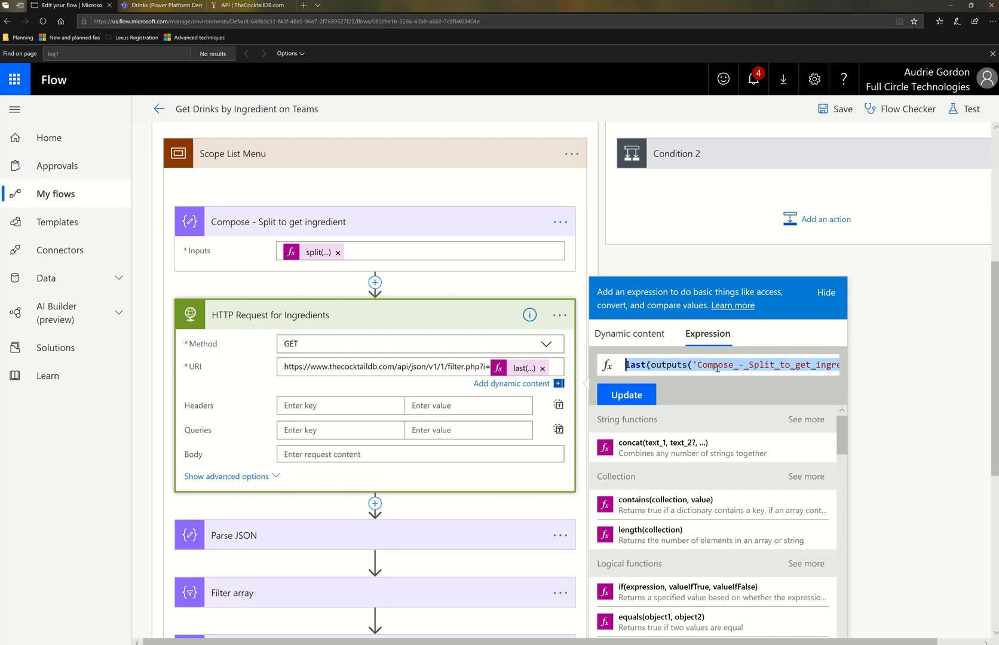
Expand Parse JSON to review its Body content and drinks schema with strDrink, strDrinkThumb and idDrink
click(452, 543)
scroll(466, 520, down, 3)
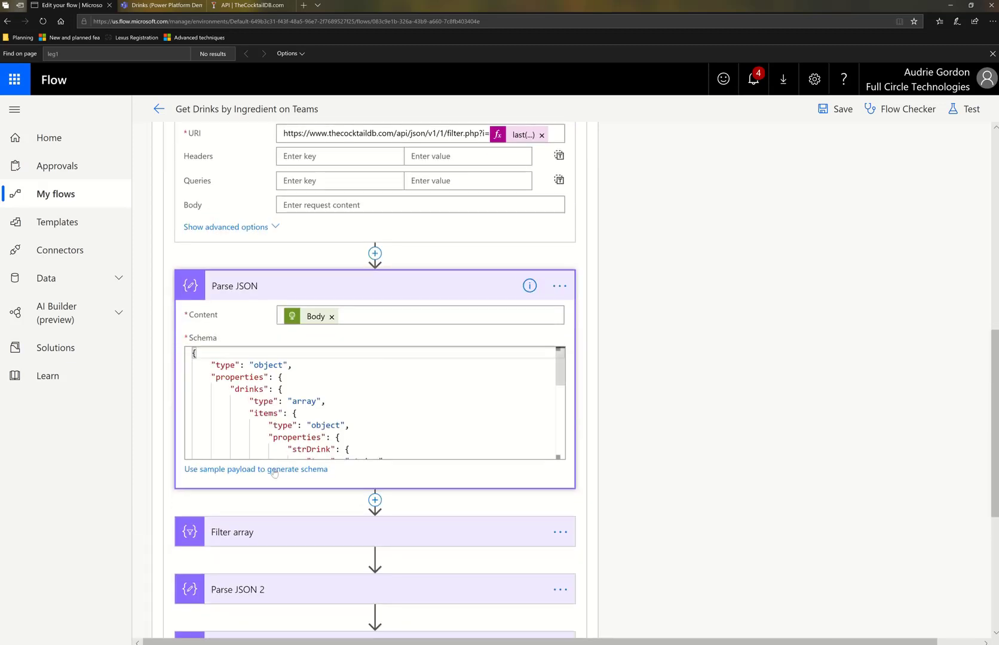
click(242, 470)
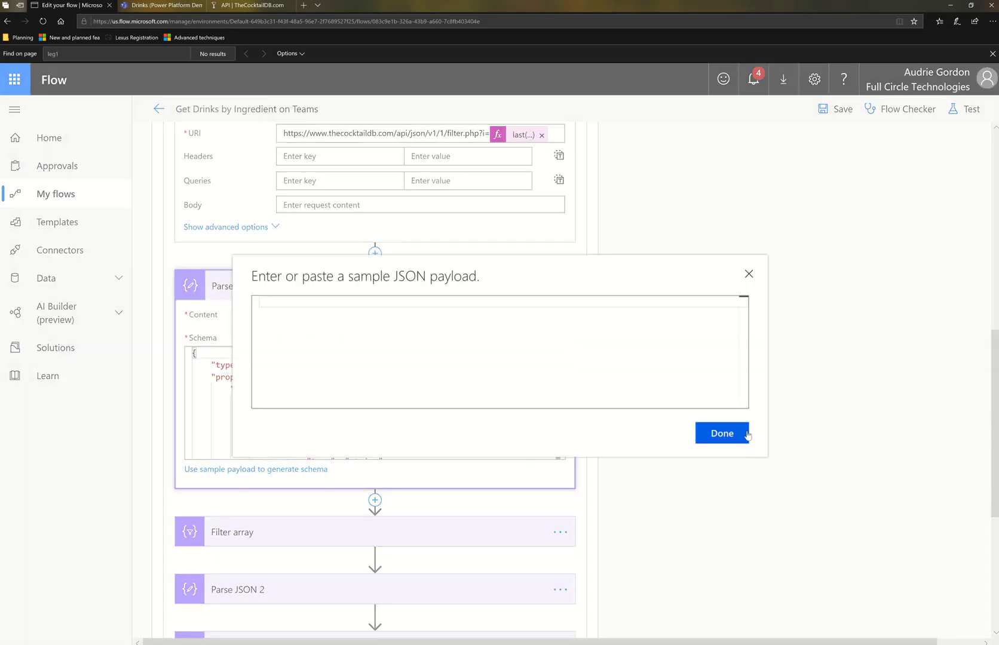
click(749, 274)
scroll(409, 451, down, 3)
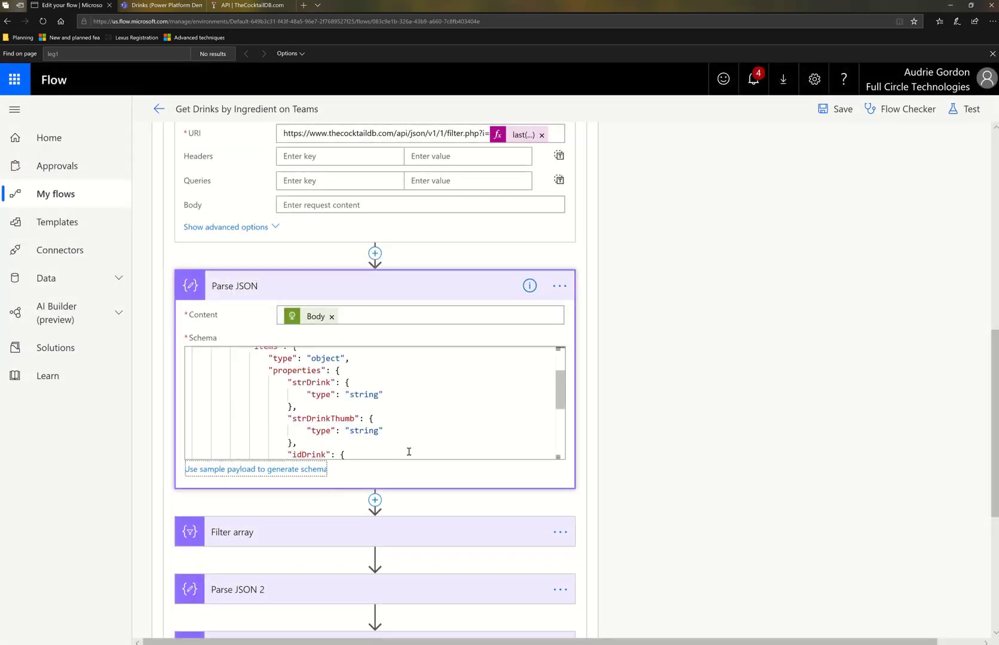
scroll(358, 408, up, 5)
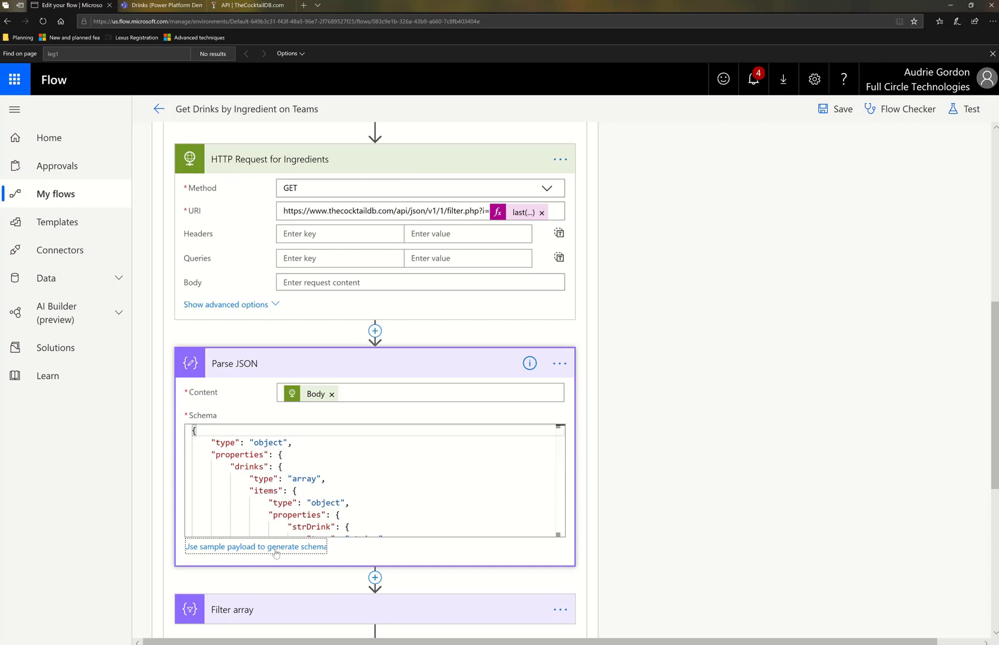
scroll(484, 479, down, 3)
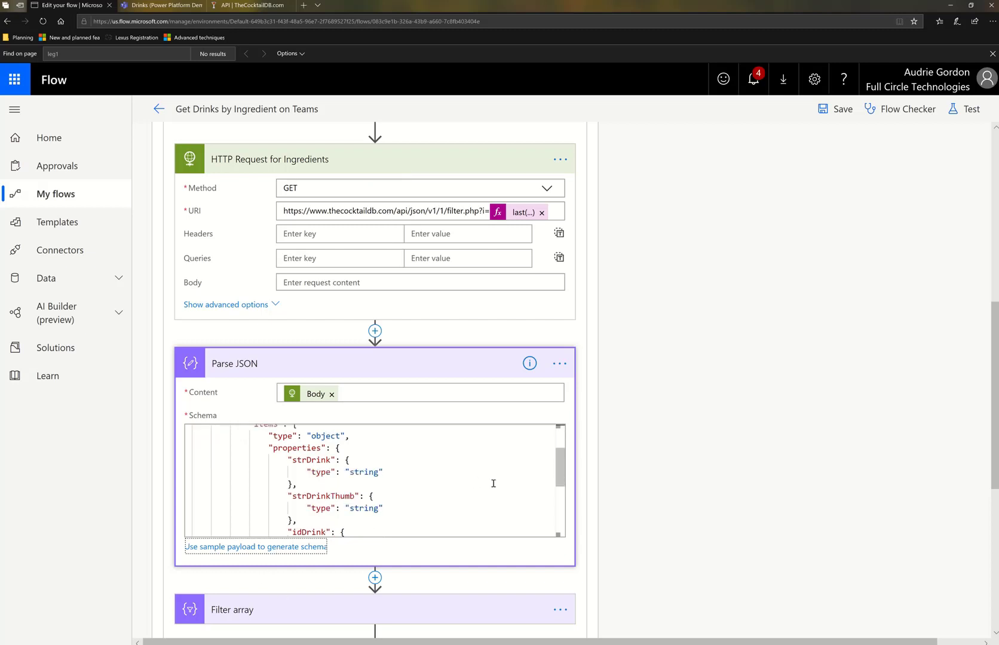
scroll(608, 444, down, 1)
scroll(604, 444, down, 3)
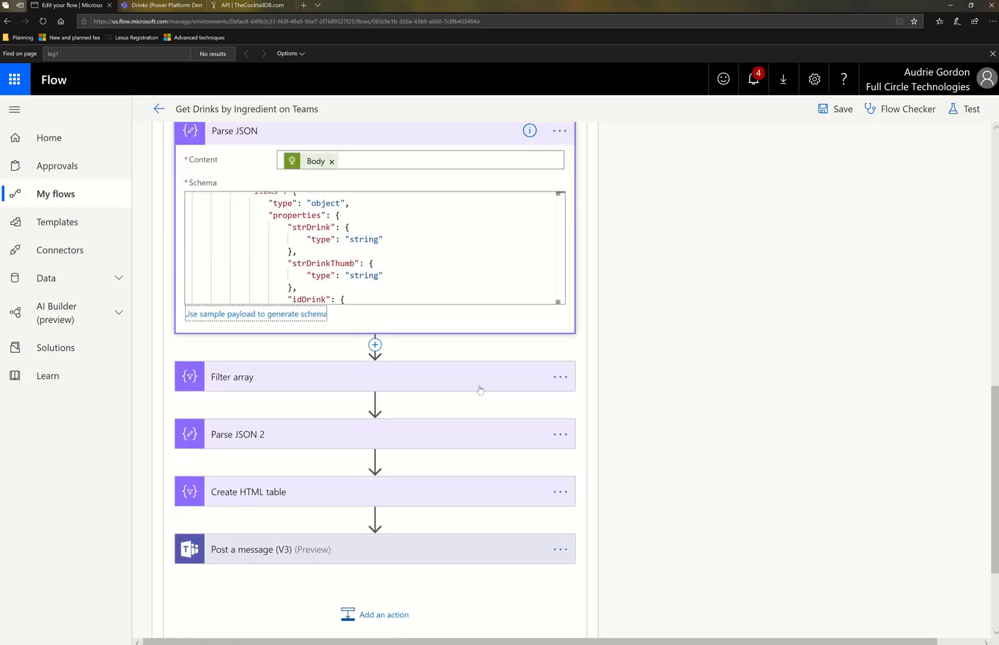
Set the Filter array condition value to two single quotes (''), so it reads strDrink does not contain ''
click(479, 385)
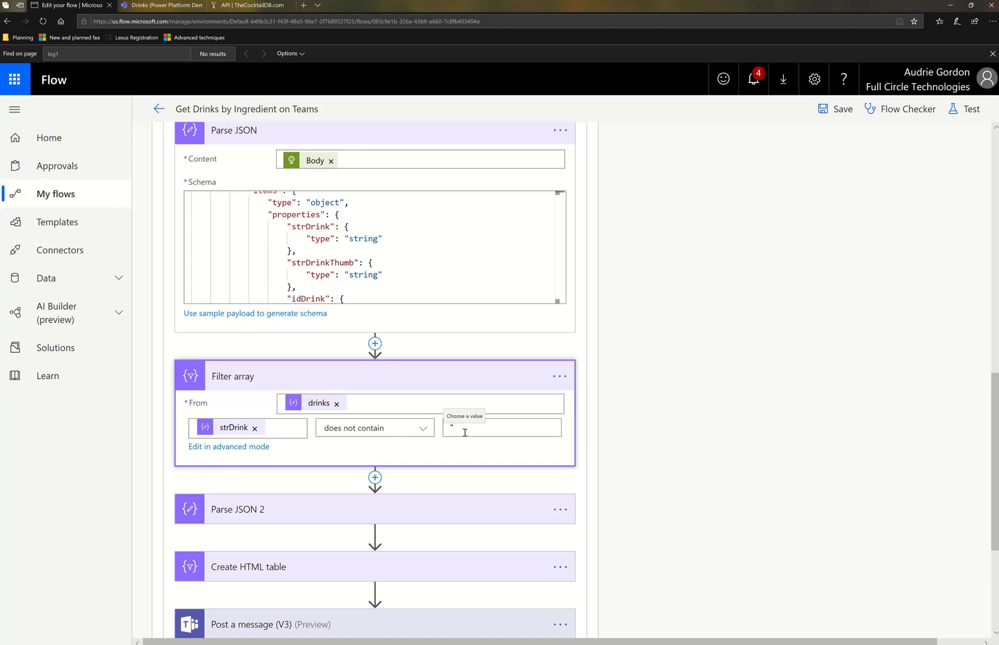
scroll(397, 250, down, 5)
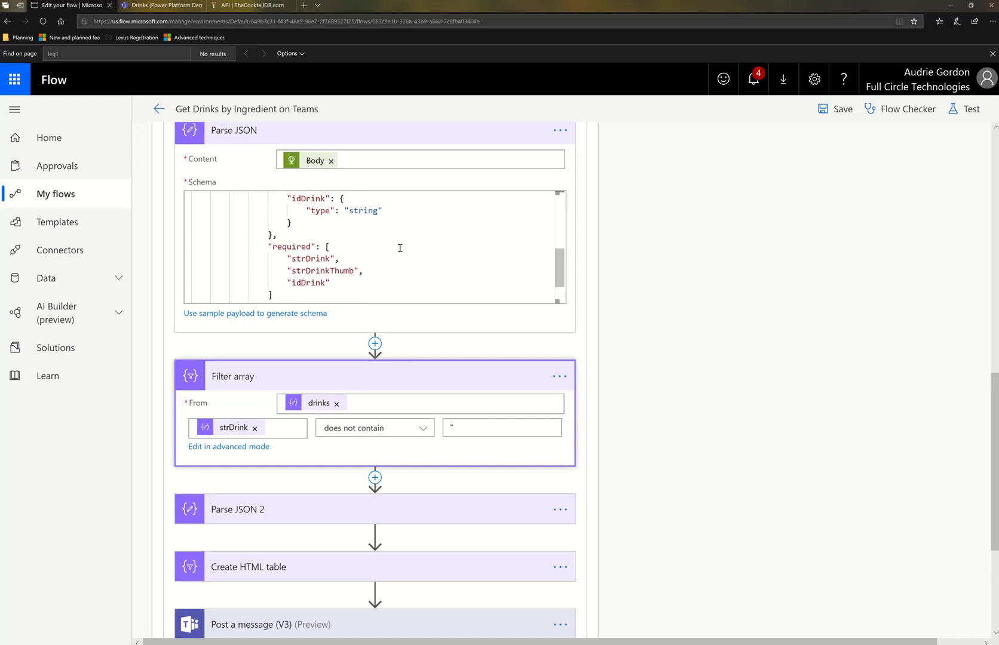
scroll(399, 248, up, 10)
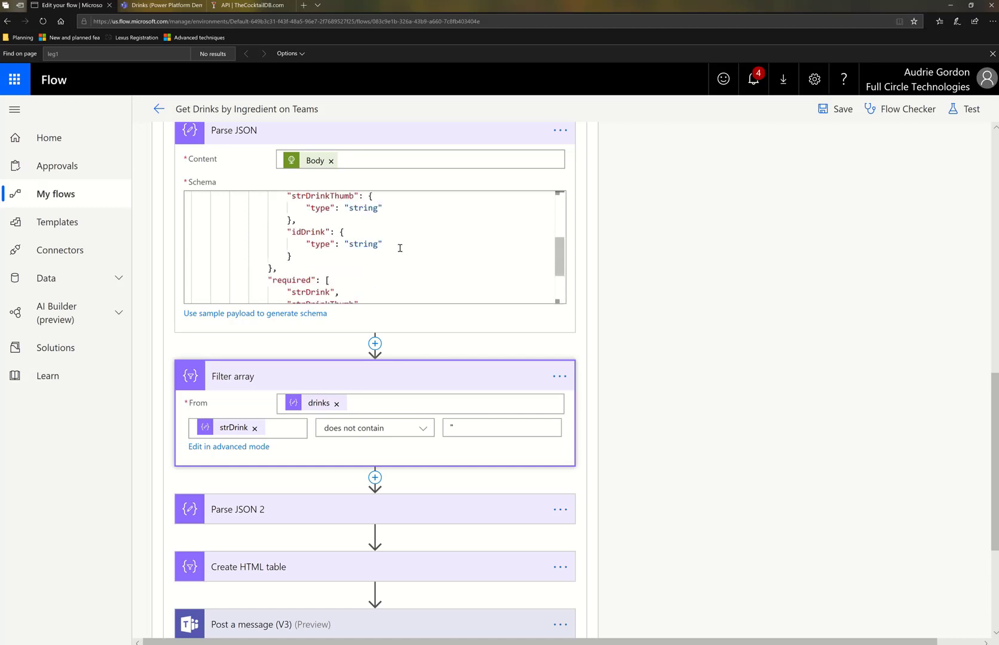
scroll(439, 248, up, 3)
scroll(446, 252, down, 8)
scroll(447, 257, down, 2)
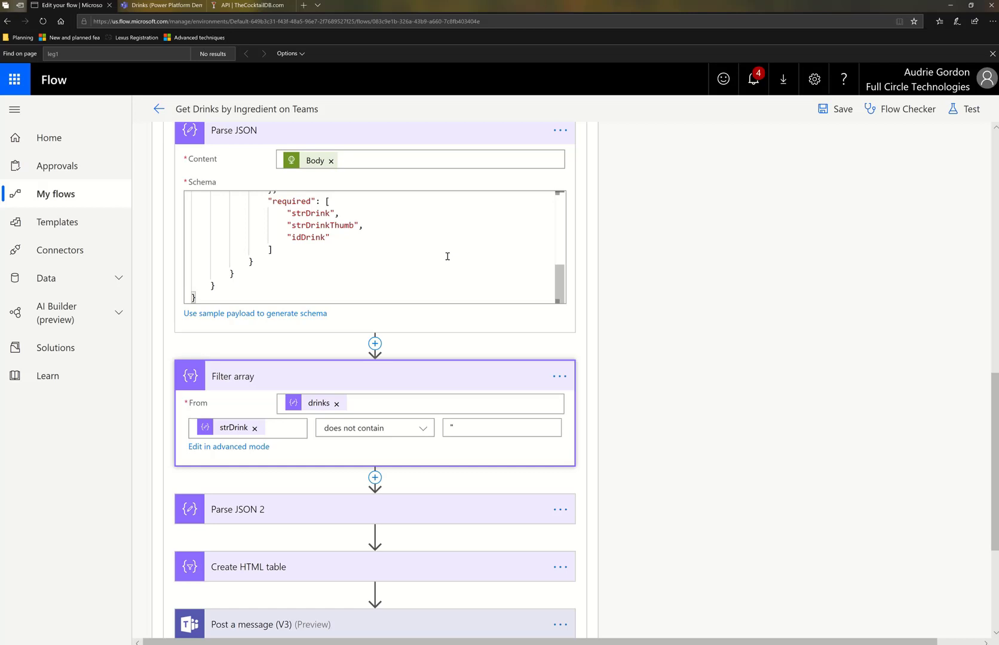
click(479, 427)
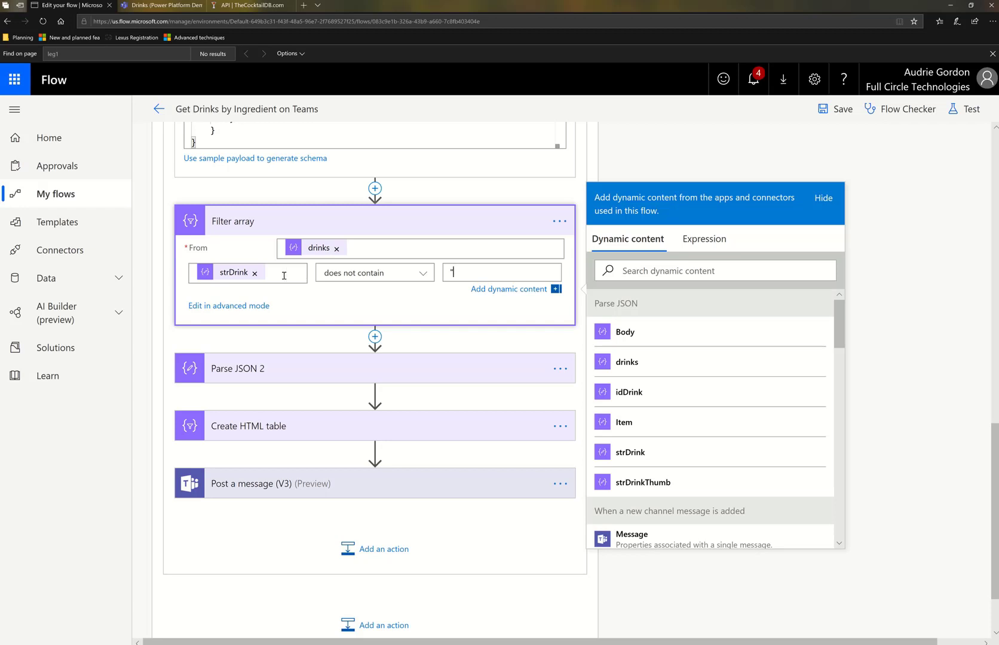
text(')
text(')
Expand Parse JSON 2, Create HTML table (DrinkID, Drink columns) and the Post a message to Drinks step
click(406, 376)
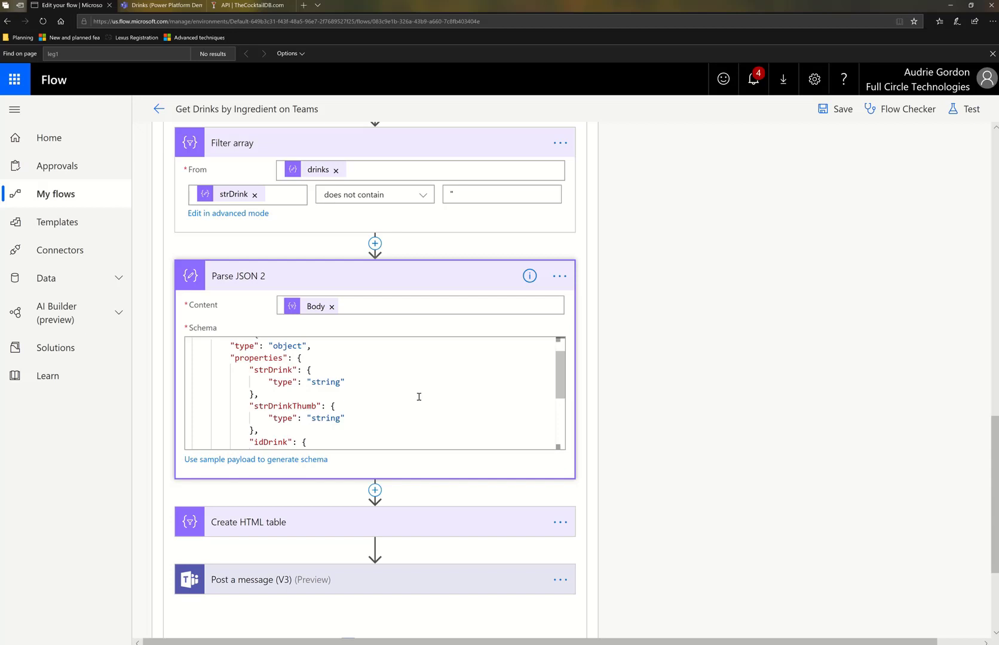
scroll(419, 397, down, 3)
click(436, 531)
scroll(453, 532, down, 4)
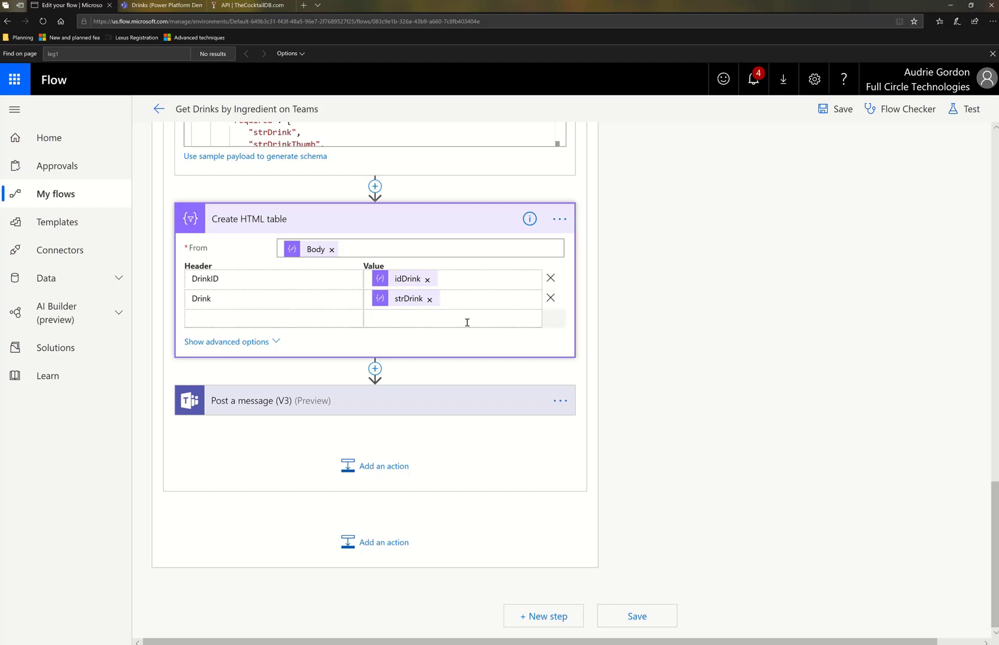
click(395, 397)
scroll(453, 457, down, 3)
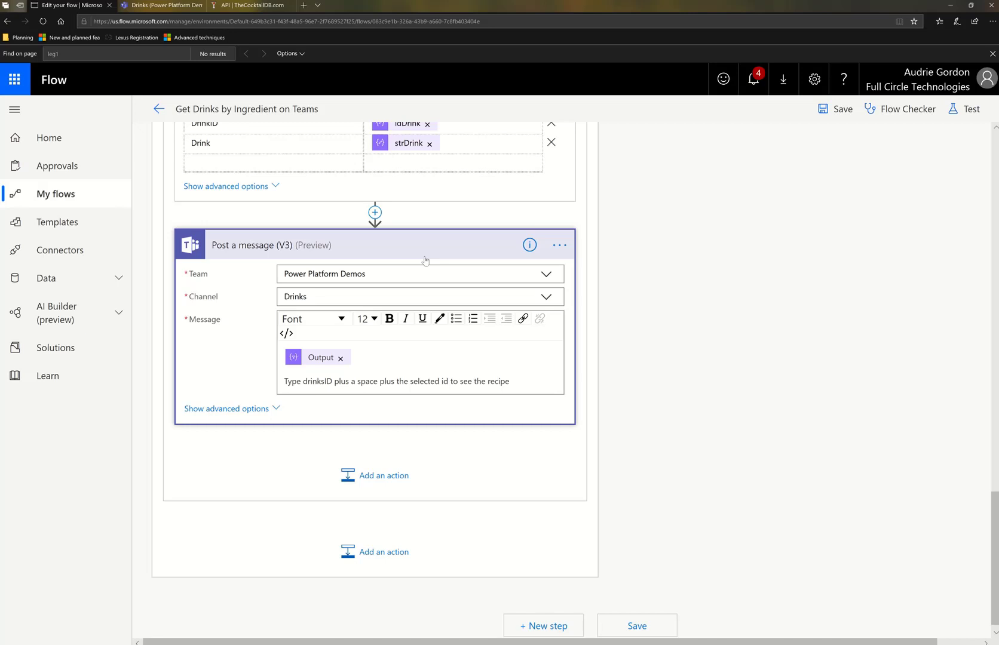
scroll(425, 260, up, 8)
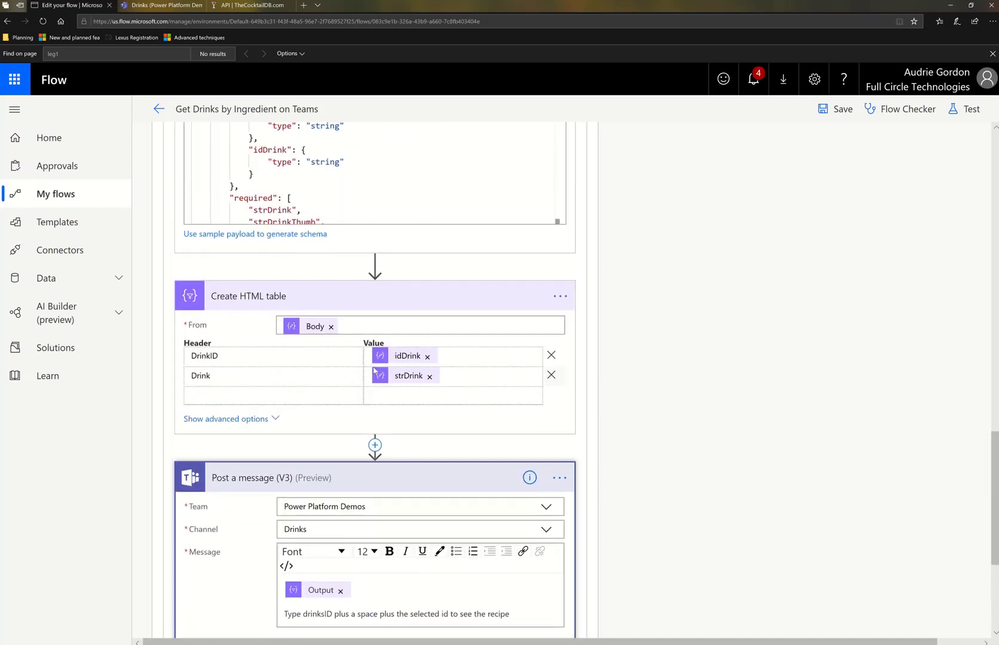
Return to the Teams Drinks channel and review the rum drinks list and the Adam Bomb recipe card
click(170, 10)
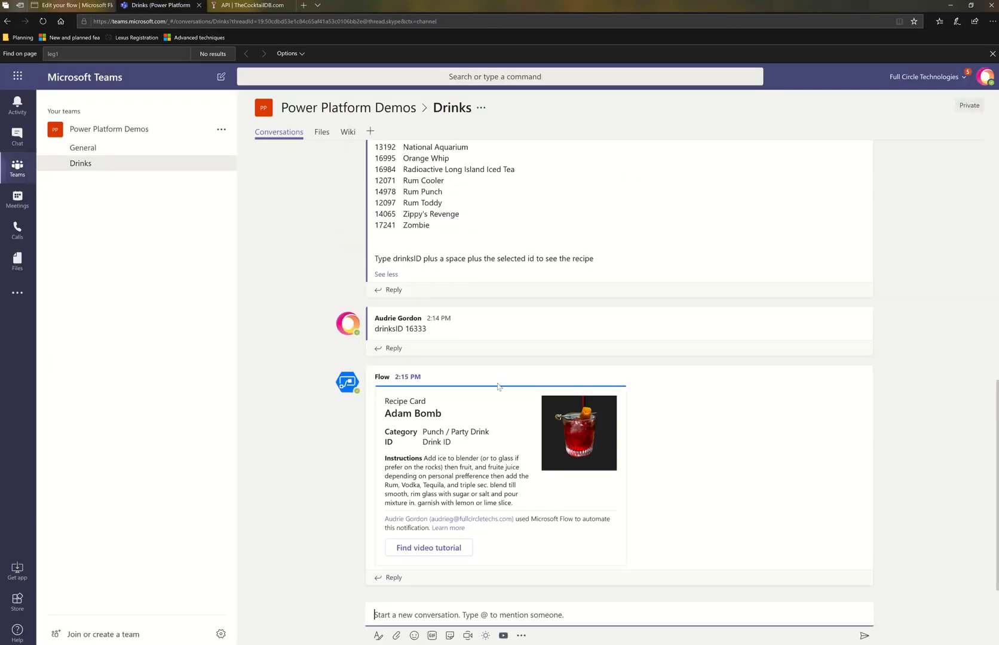
scroll(507, 346, up, 5)
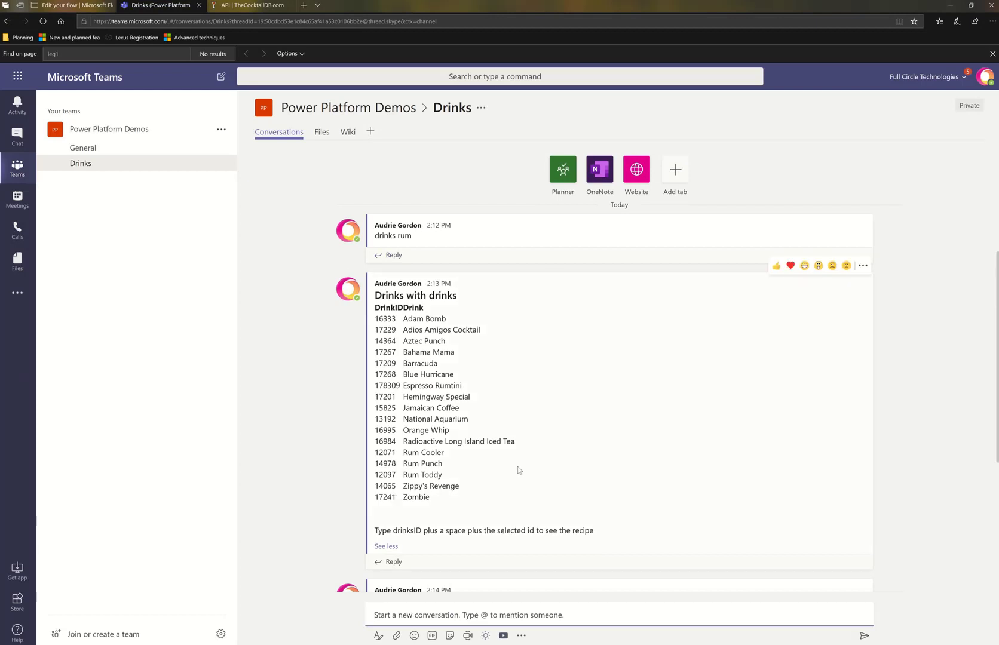
scroll(519, 470, down, 4)
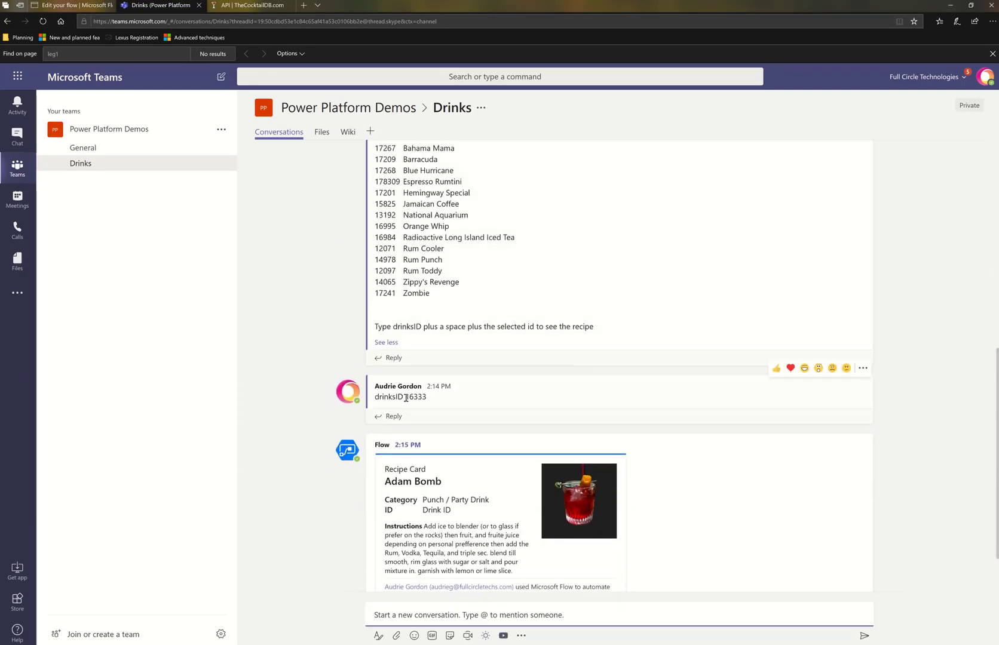
Collapse Scope List Menu, expand Condition 2 and Scope Show Drink, and inspect the drinksID comparison
click(72, 5)
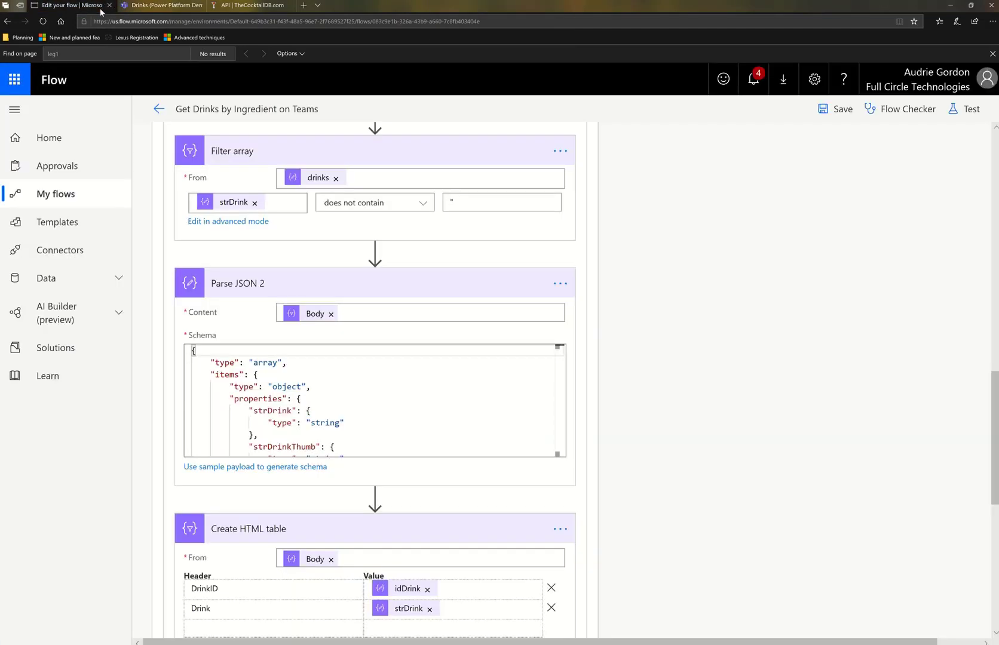
scroll(511, 547, down, 1)
scroll(526, 537, up, 10)
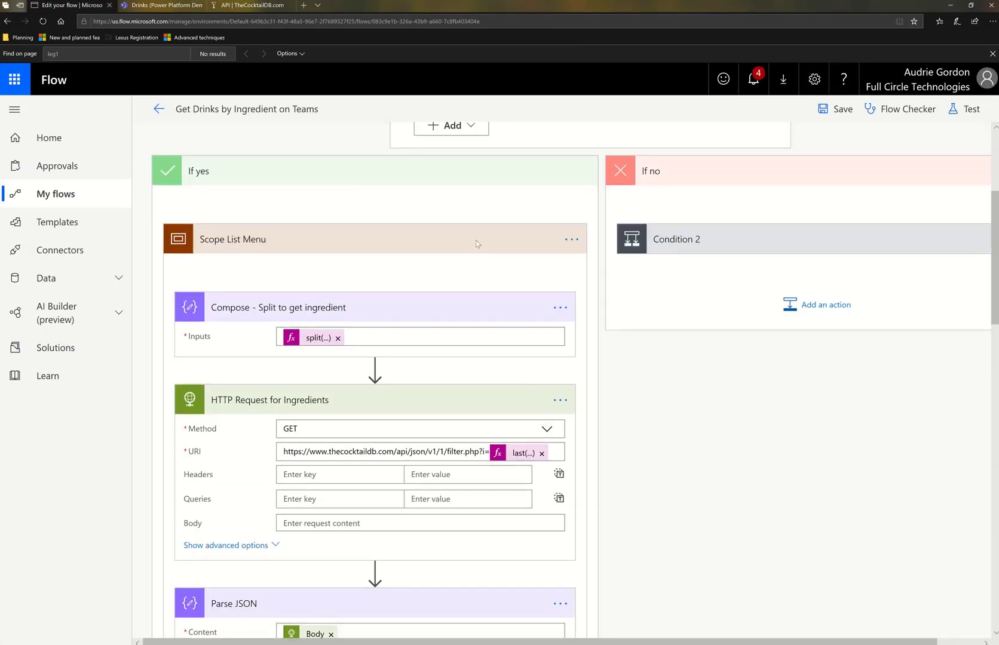
click(475, 241)
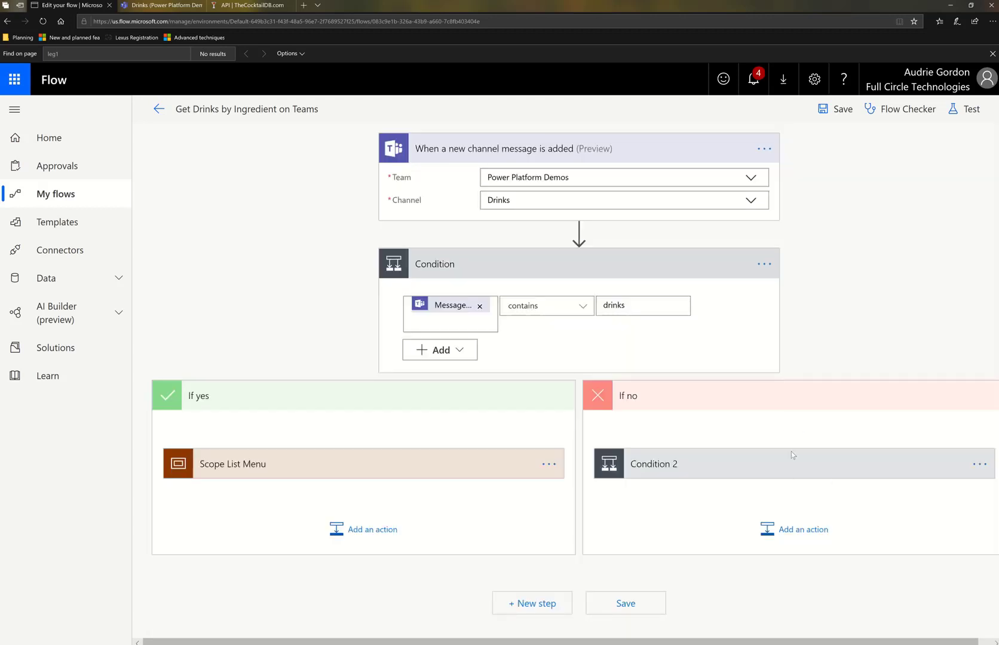
click(803, 467)
scroll(807, 470, down, 4)
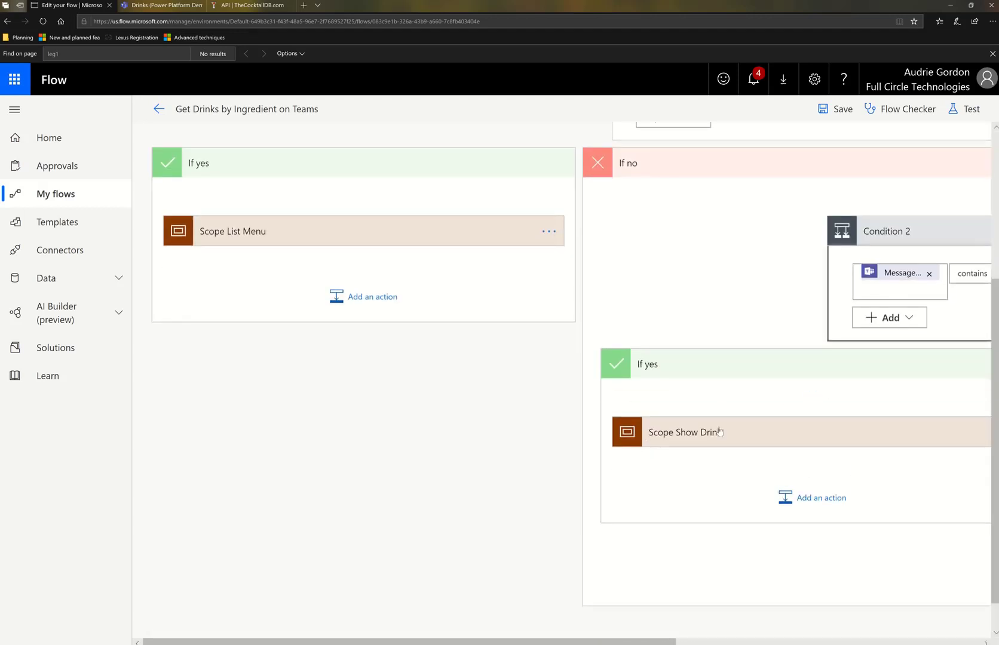
click(720, 432)
scroll(720, 432, right, 5)
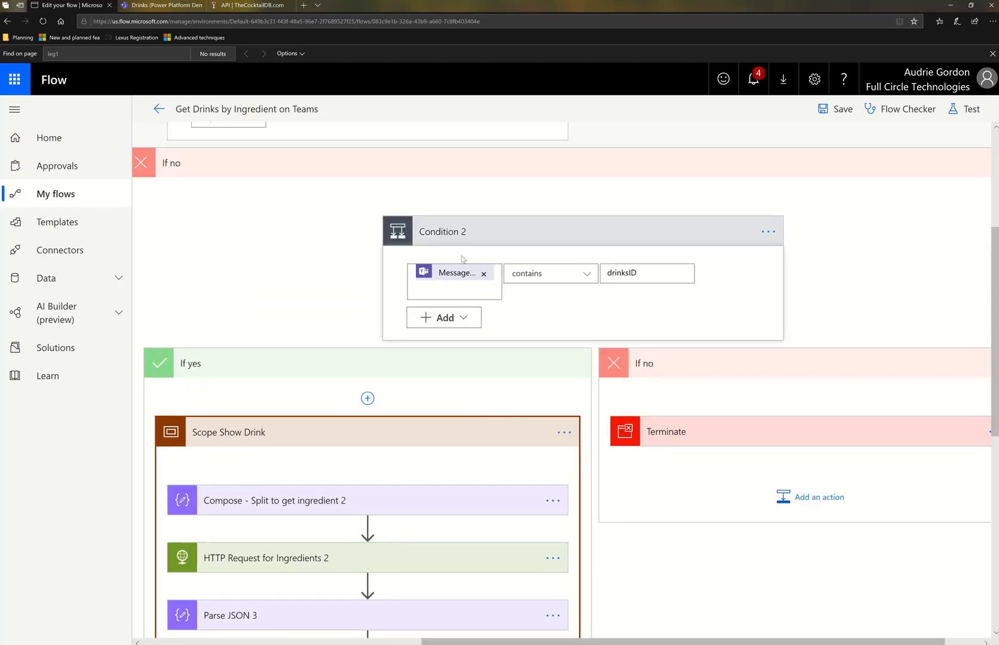
click(647, 272)
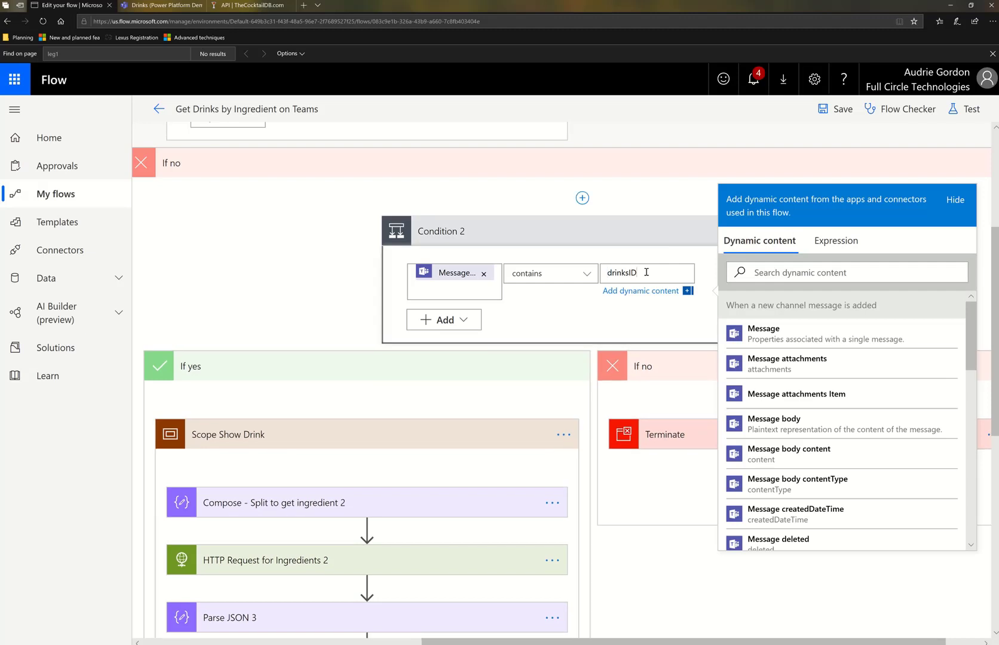
In Teams, open the Adam Bomb recipe card's Find video tutorial link
click(153, 8)
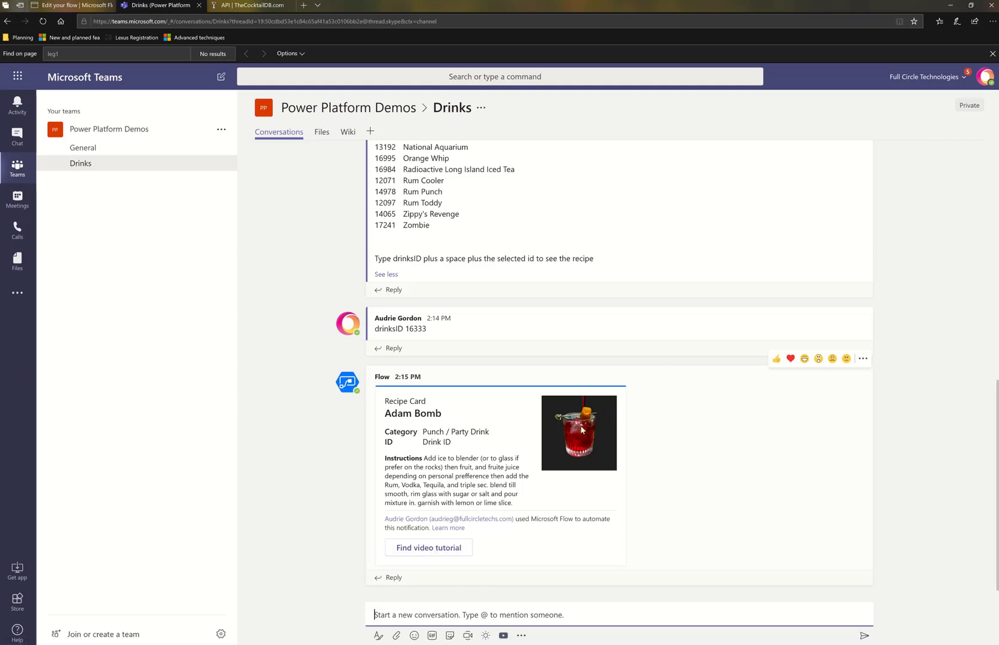
drag(424, 459, 527, 505)
click(527, 506)
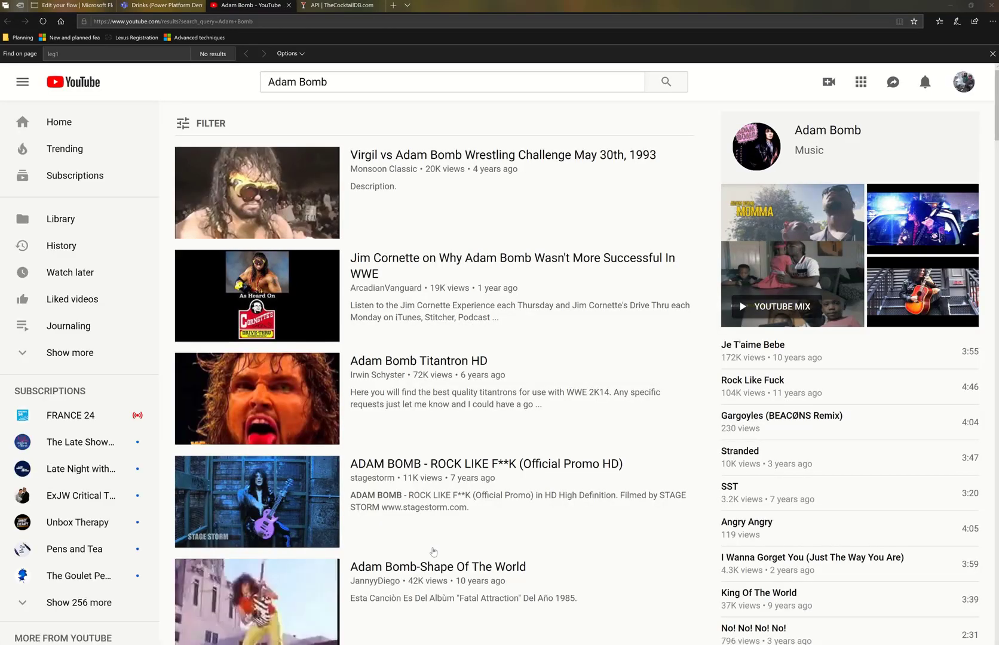
Scroll through the YouTube 'Adam Bomb' search results
scroll(421, 436, down, 10)
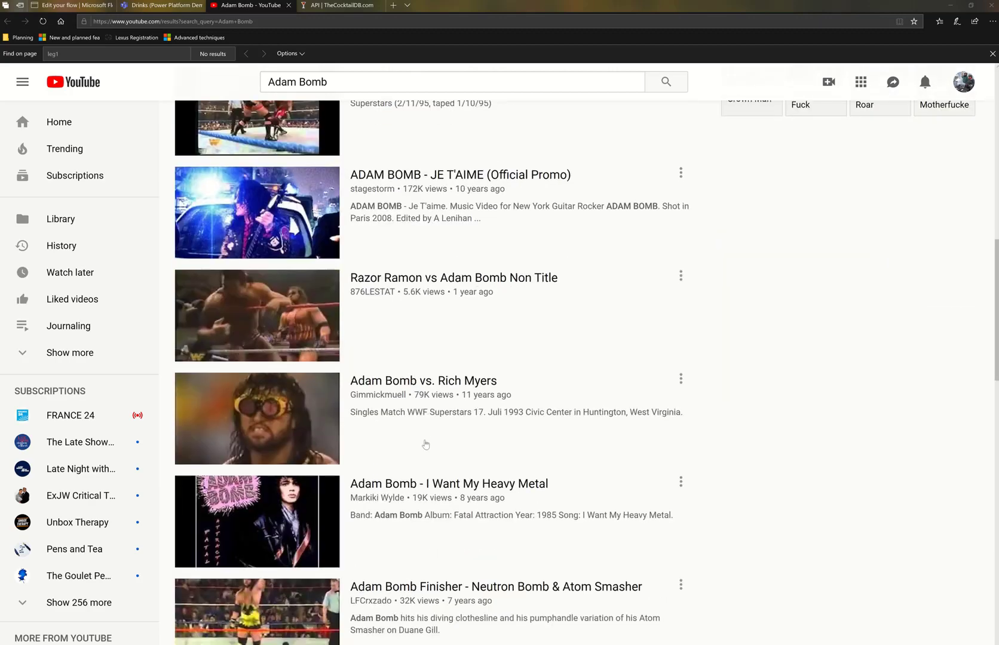
scroll(425, 444, down, 13)
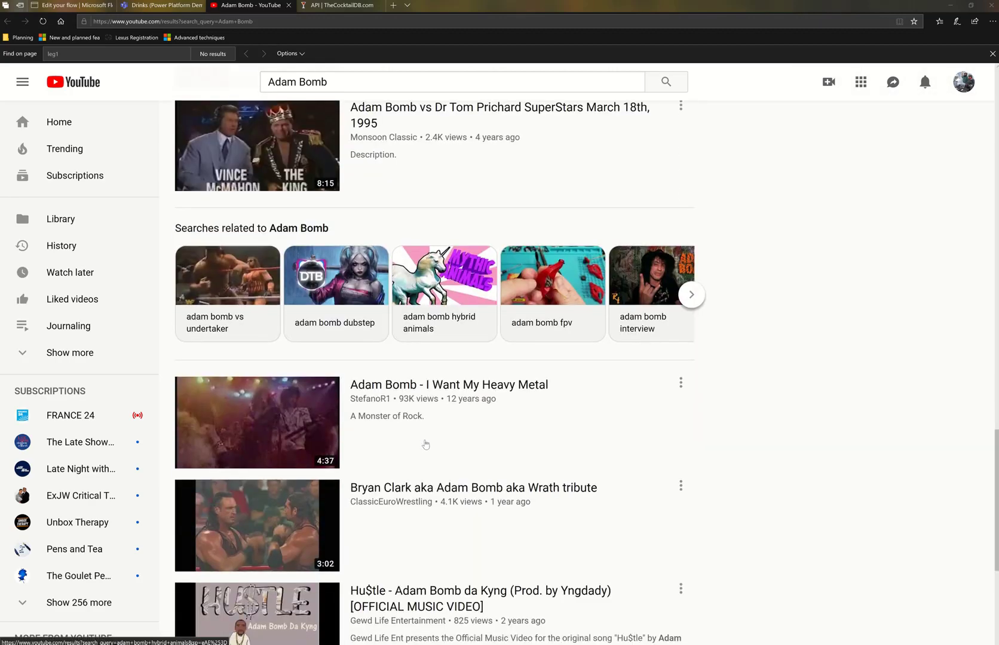
Close YouTube and select the Jamaican Coffee ID 15825 in the Teams drinks list
click(288, 4)
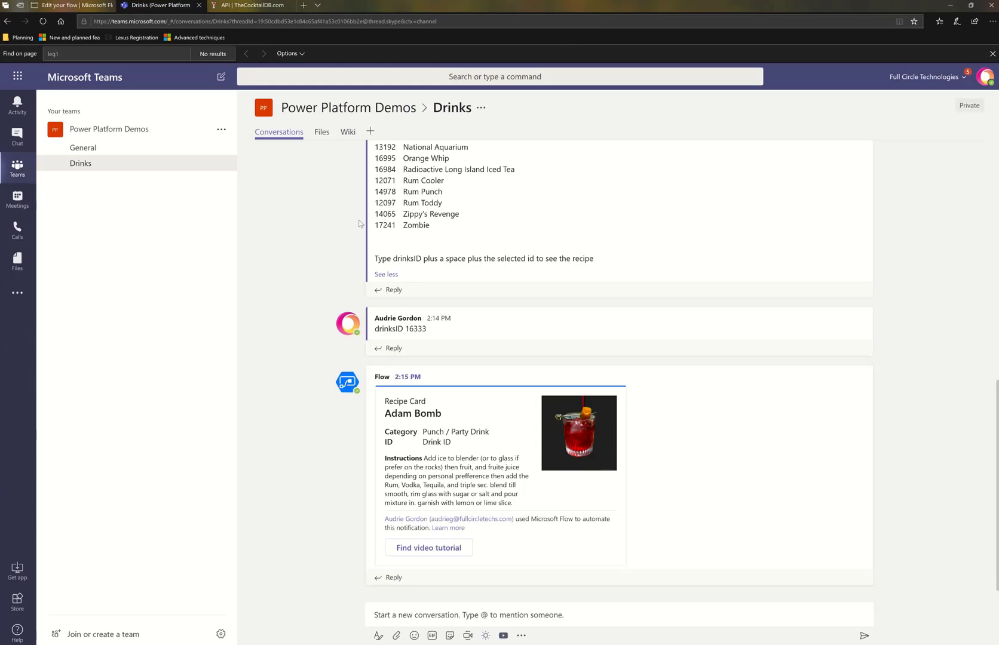
mouse_move(543, 324)
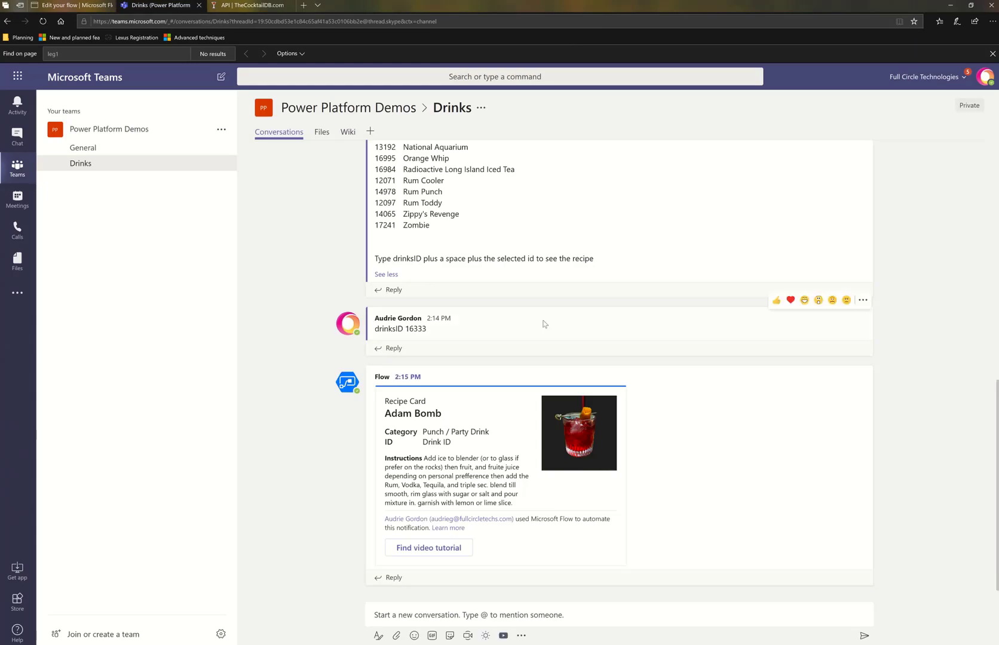
scroll(495, 403, up, 3)
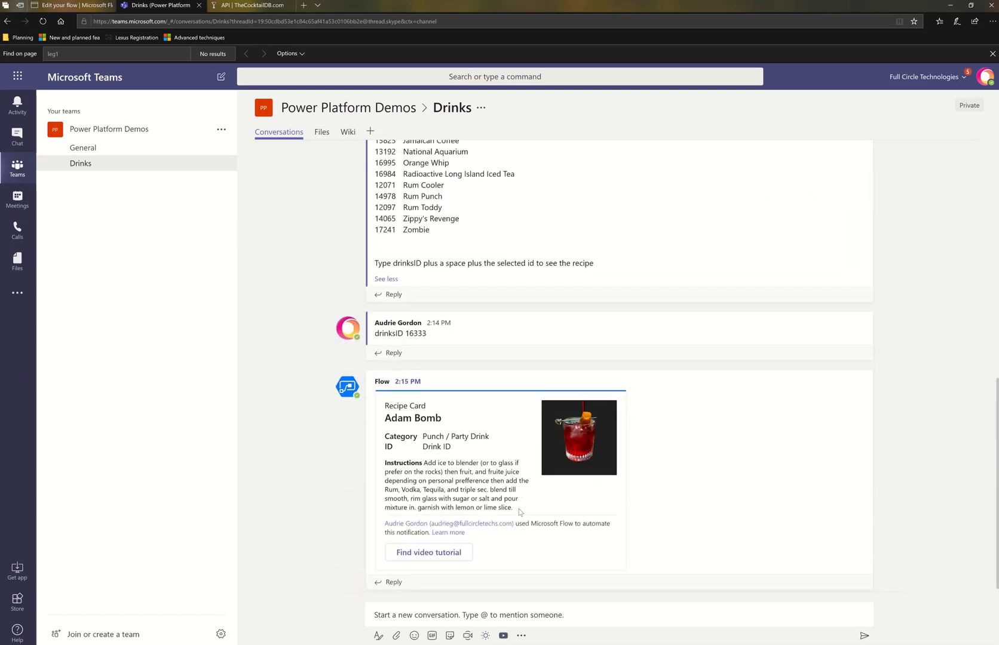
scroll(477, 268, up, 2)
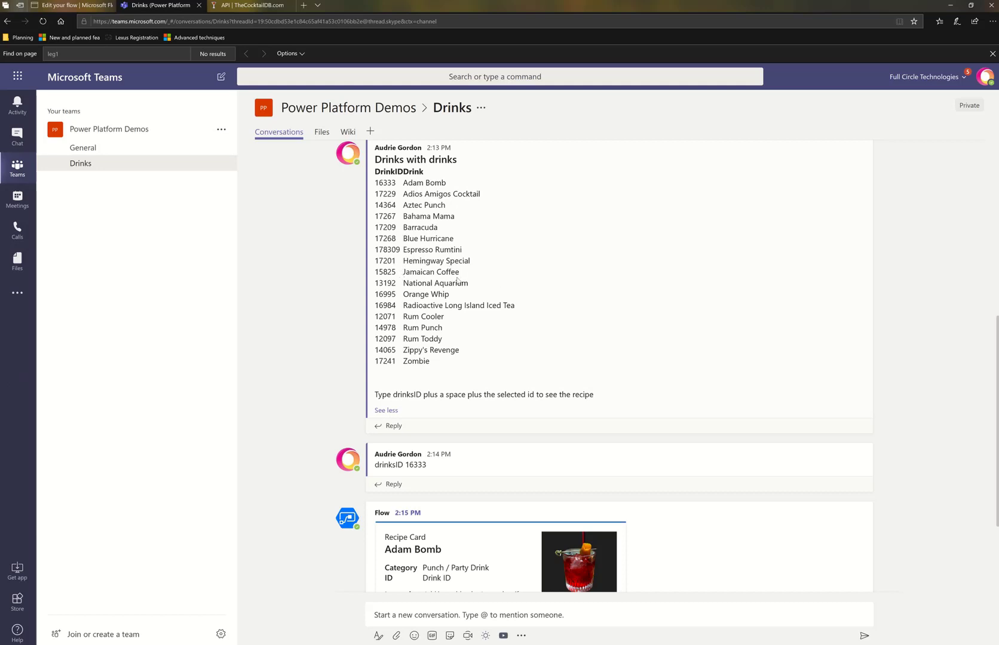
double_click(378, 273)
Post the message 'drinksID 15825' in the Drinks channel
scroll(542, 384, down, 2)
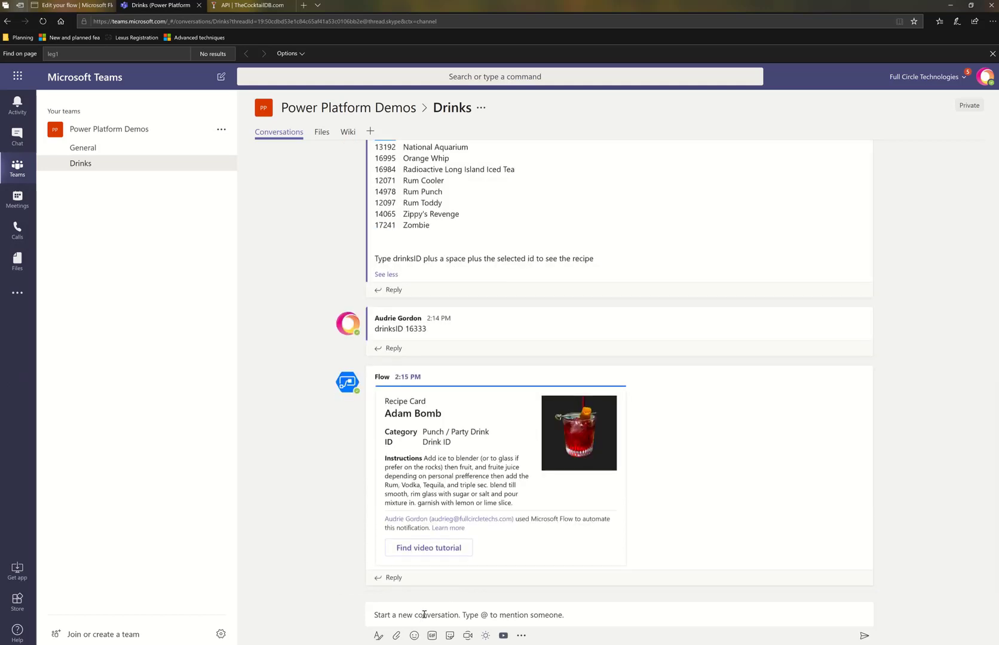
click(435, 607)
text(drink)
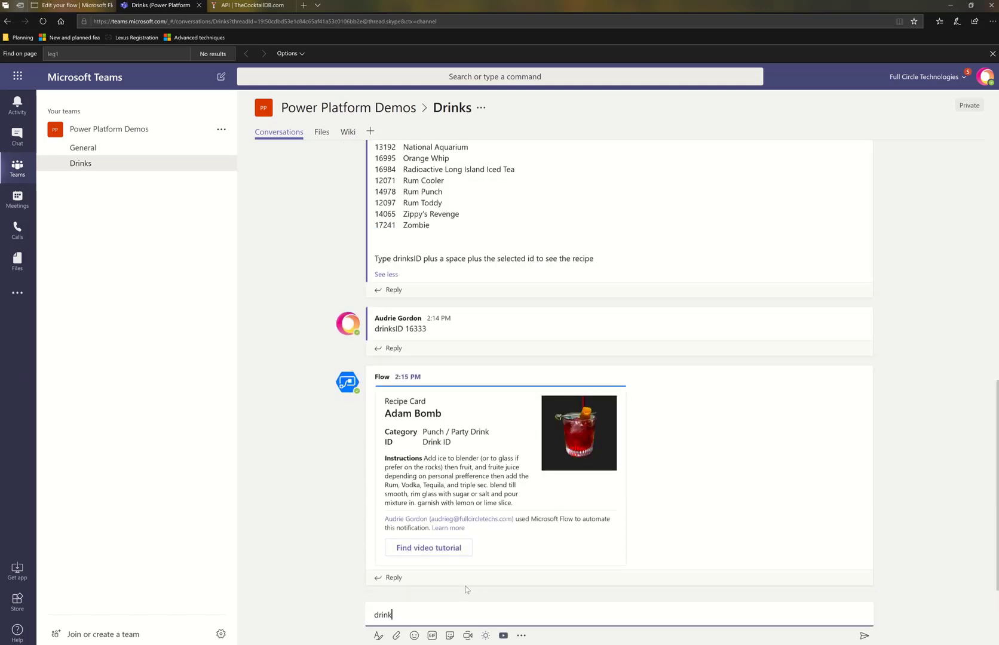
text(sID 15825)
scroll(622, 238, up, 3)
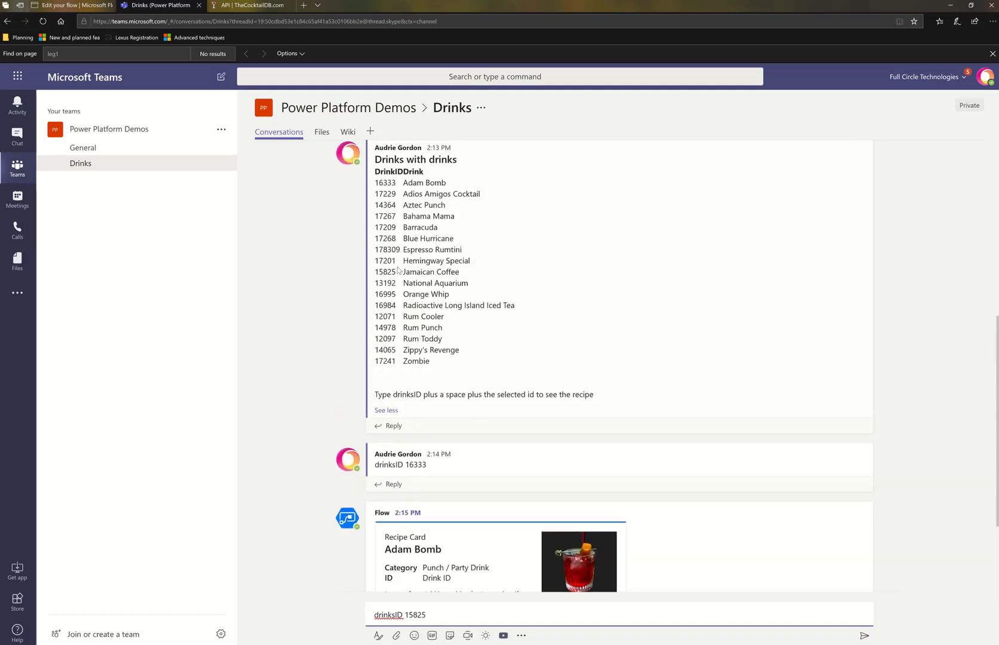
scroll(682, 275, down, 3)
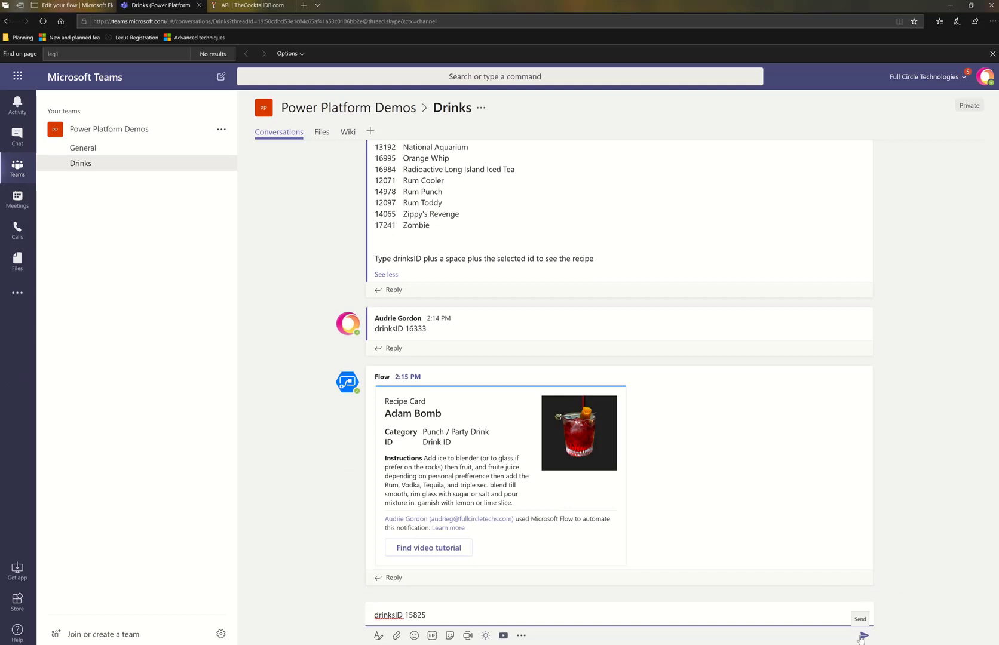
click(858, 639)
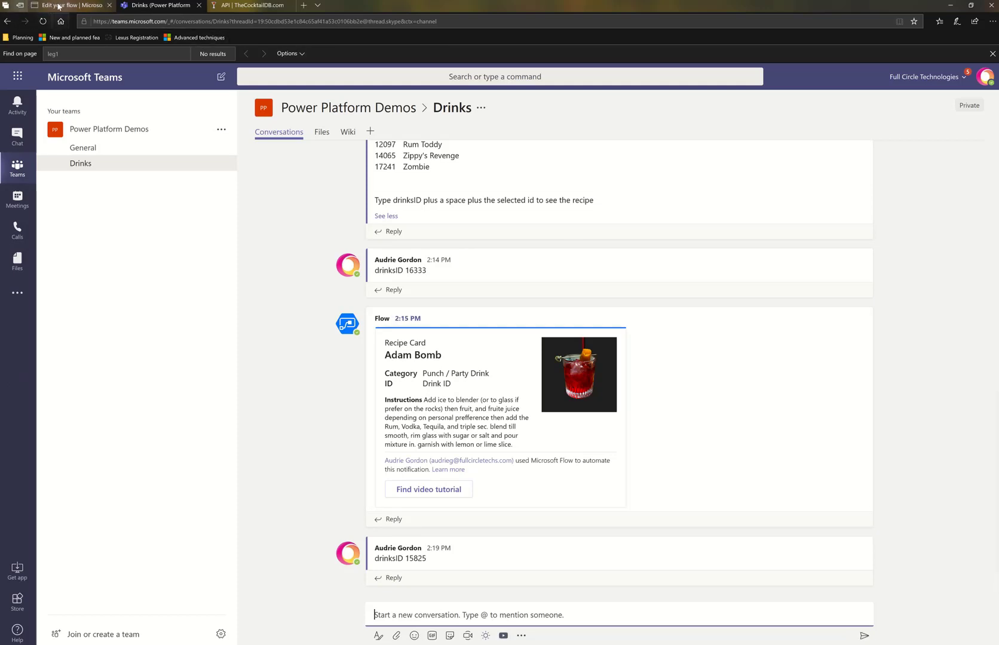
mouse_move(59, 6)
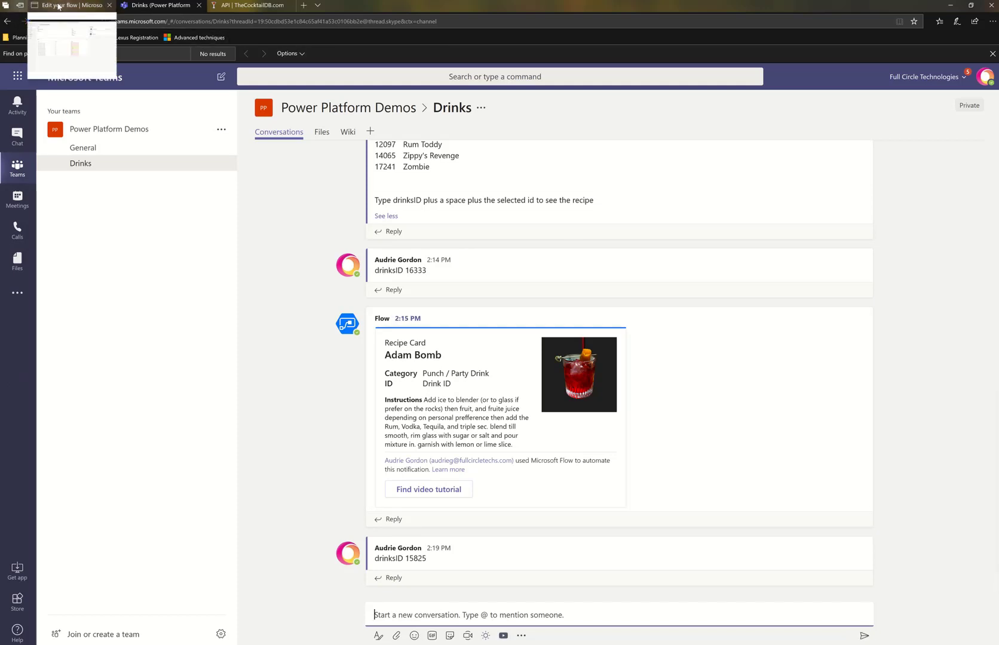
Back in the flow editor, expand the Compose split step
click(58, 6)
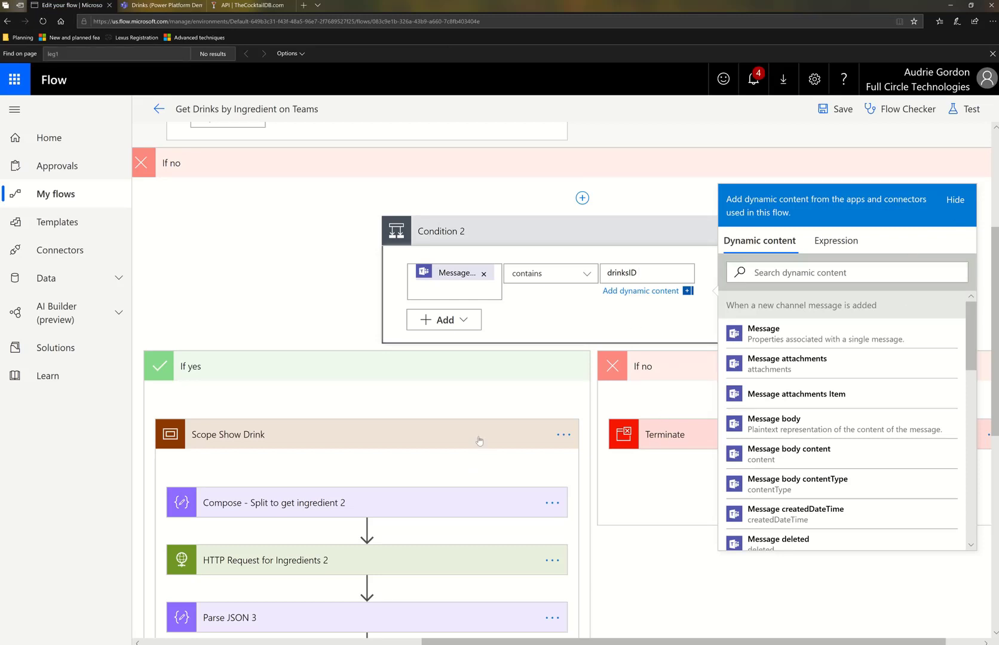
scroll(485, 426, down, 5)
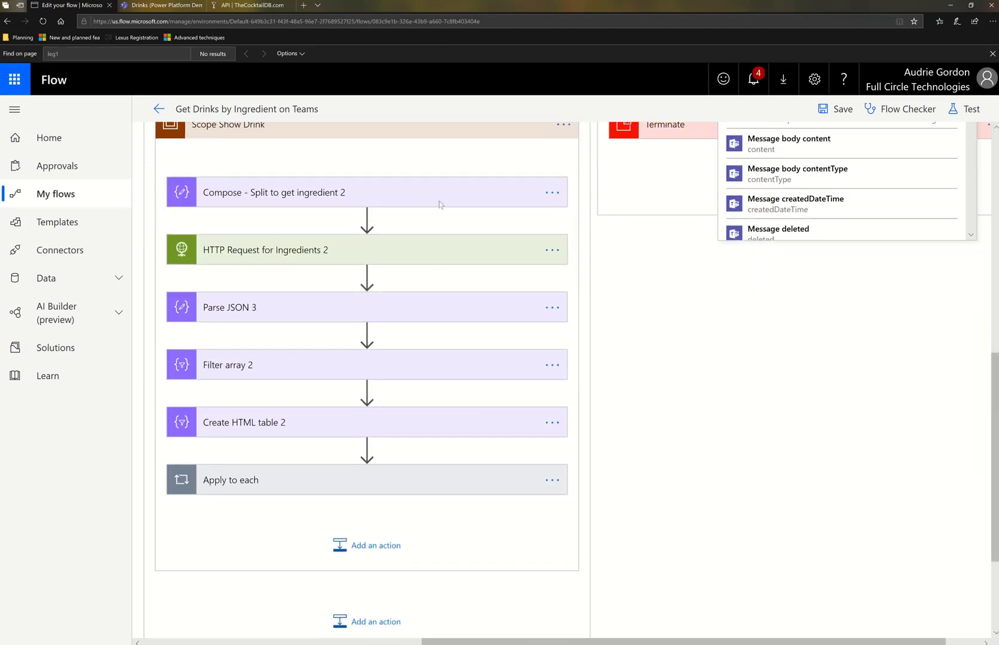
click(440, 205)
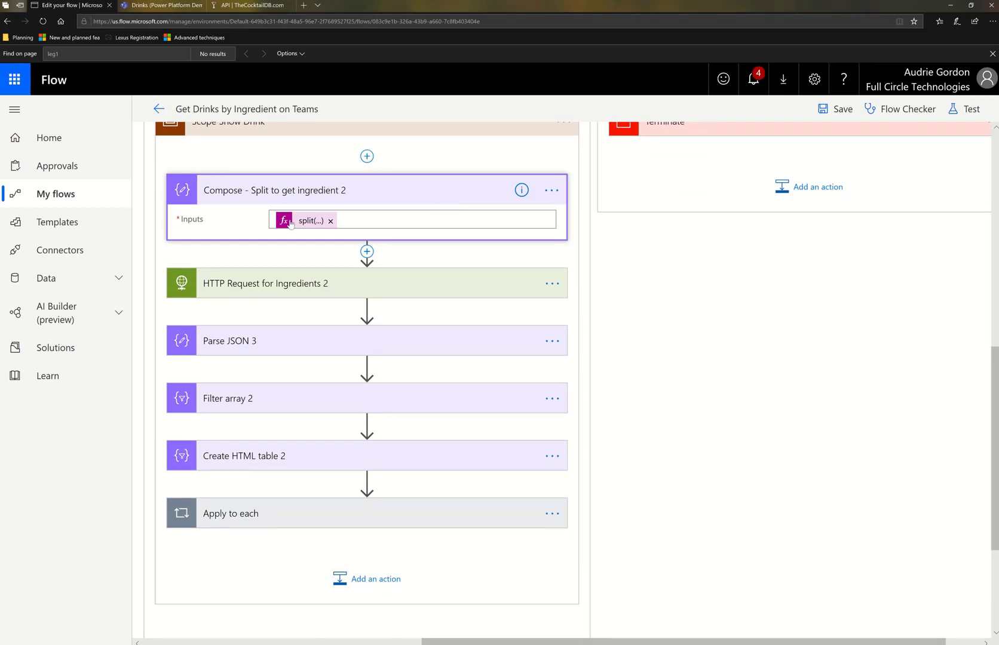
scroll(754, 303, up, 9)
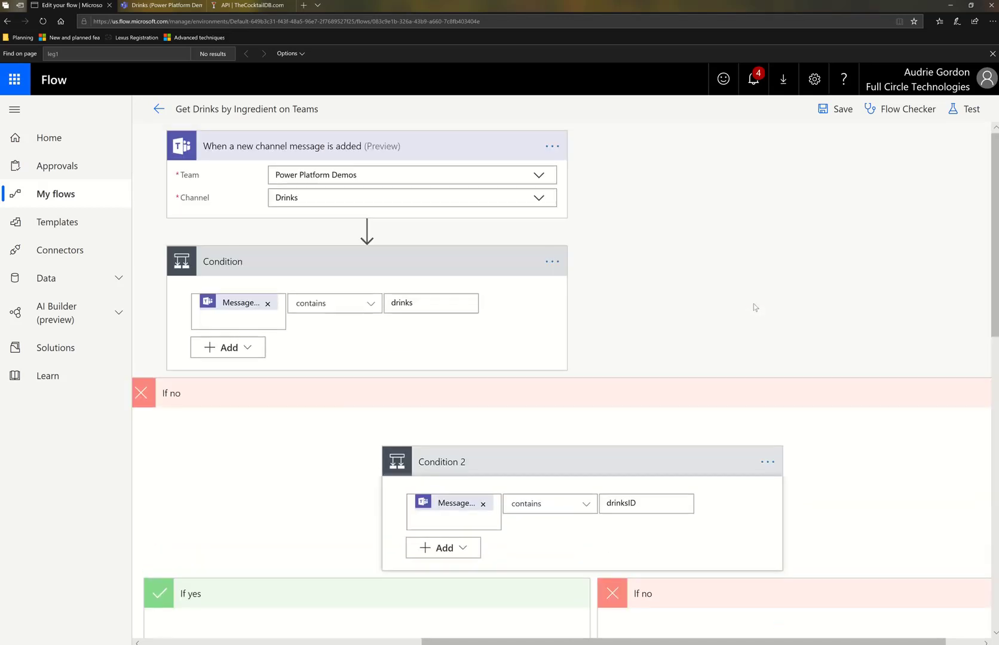
scroll(754, 303, down, 6)
scroll(753, 303, down, 3)
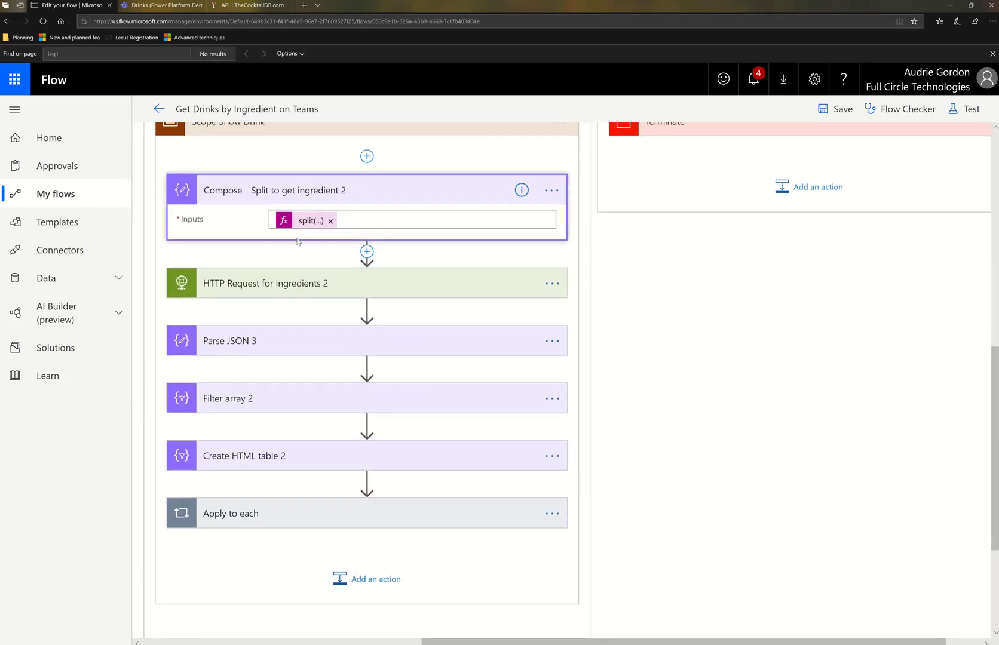
Check the API page and set HTTP Request for Ingredients 2's URI to lookup.php?i= plus last(...)
click(378, 293)
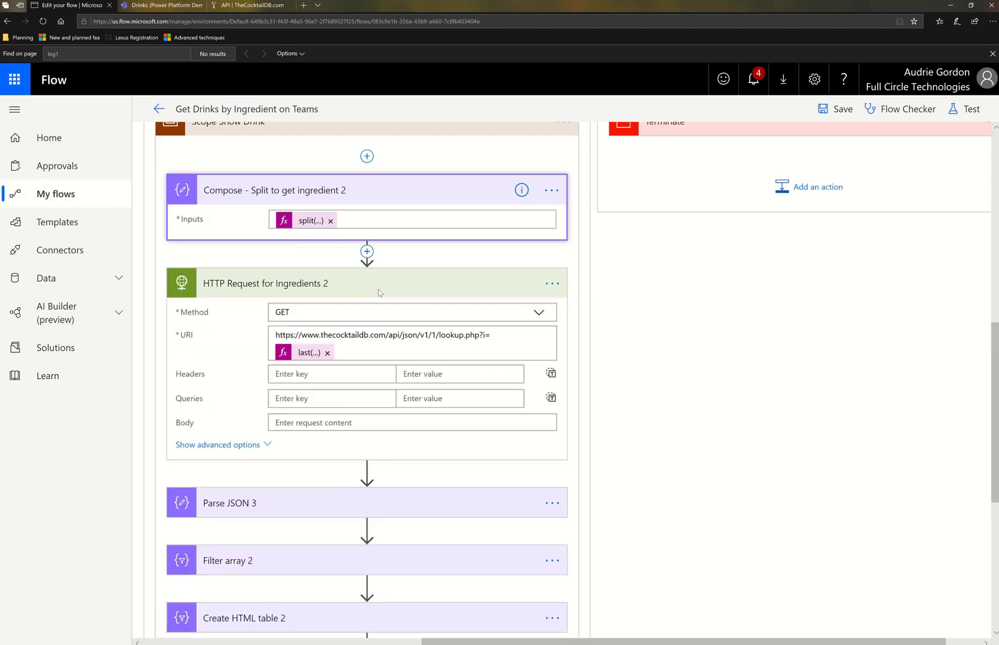
click(344, 352)
click(308, 354)
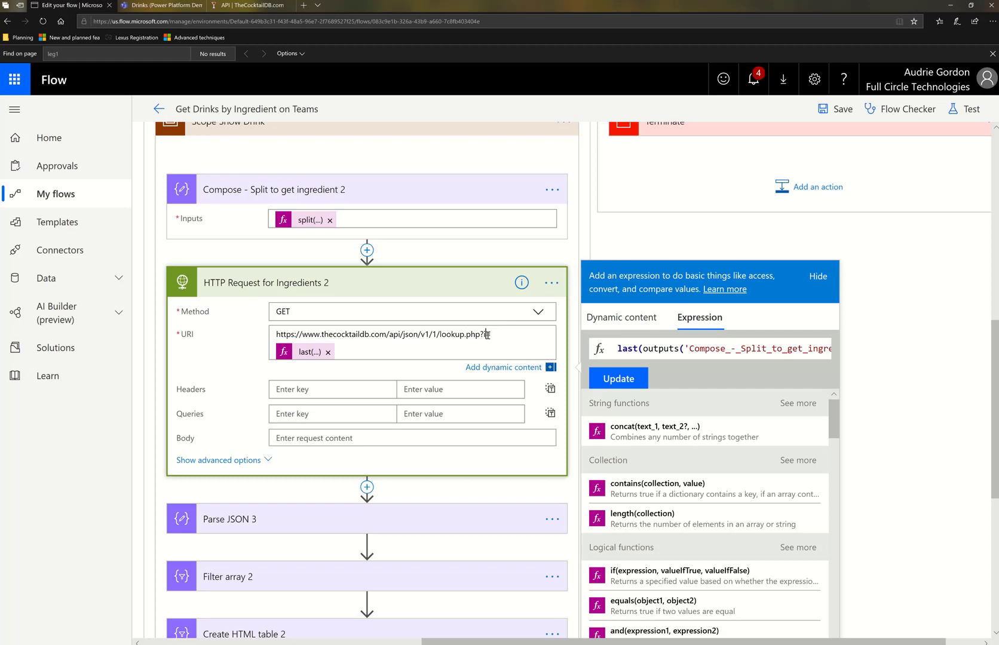
click(251, 6)
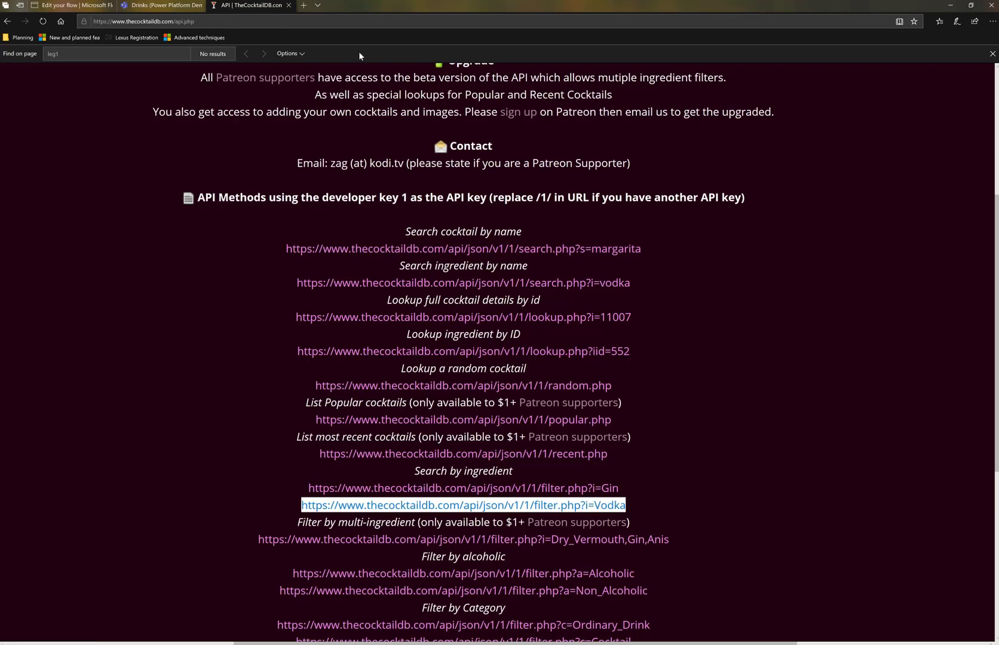
click(72, 5)
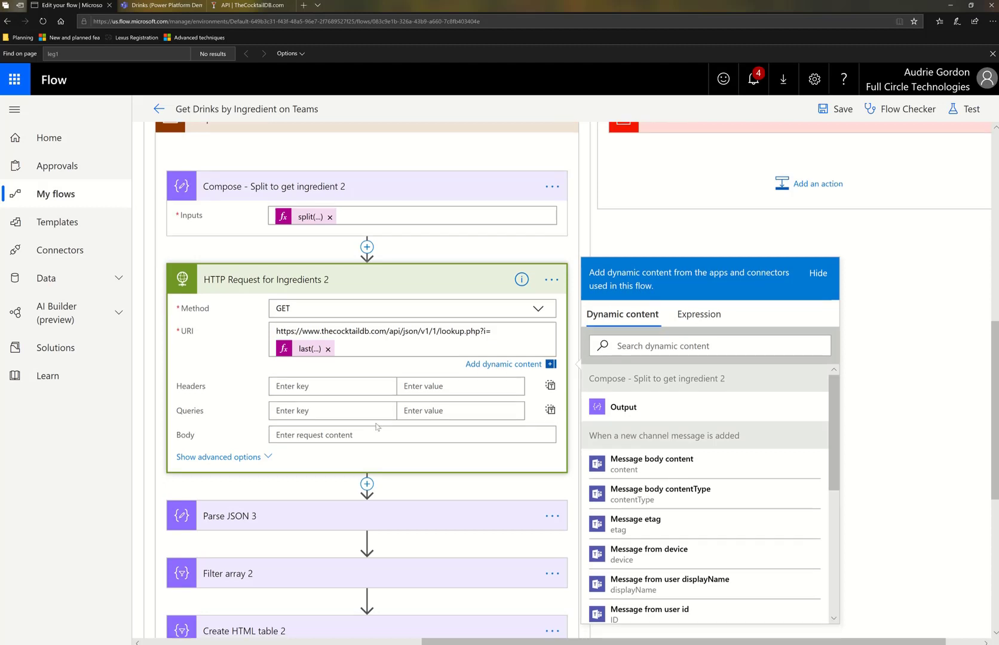
scroll(402, 292, down, 4)
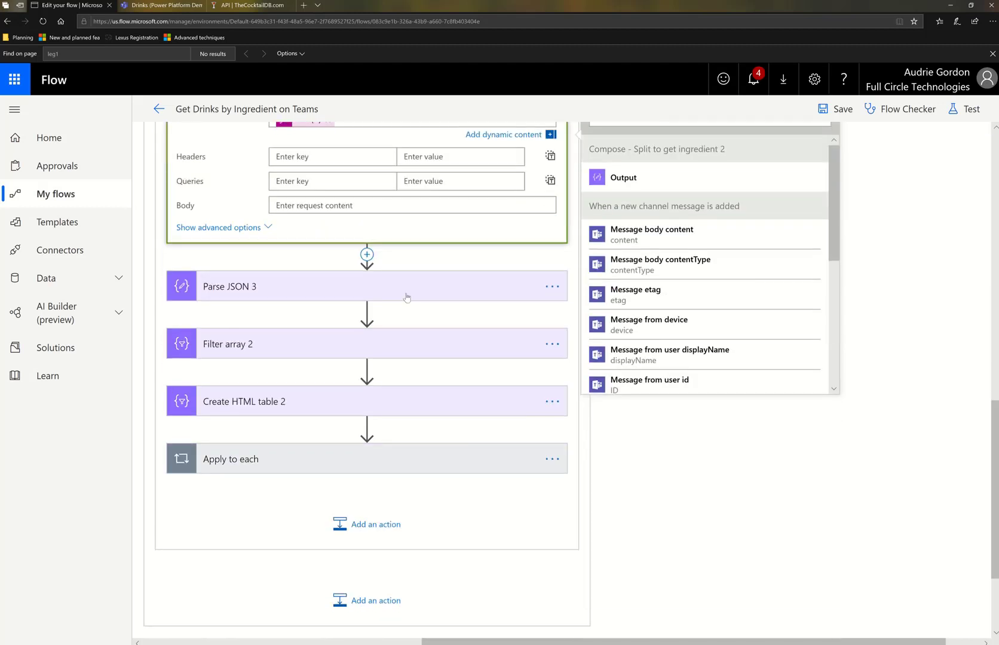
Expand Filter array 2 and Create HTML table 2 to show the DrinkID, Drink, Category, Instructions, Thumbnail headers
click(414, 351)
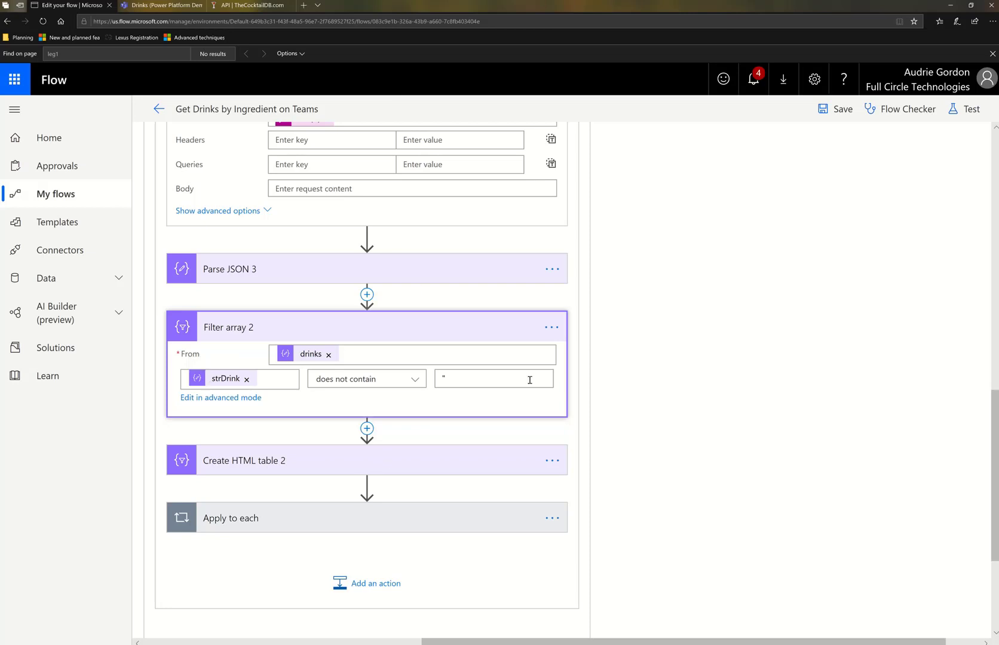
click(384, 462)
scroll(457, 391, down, 5)
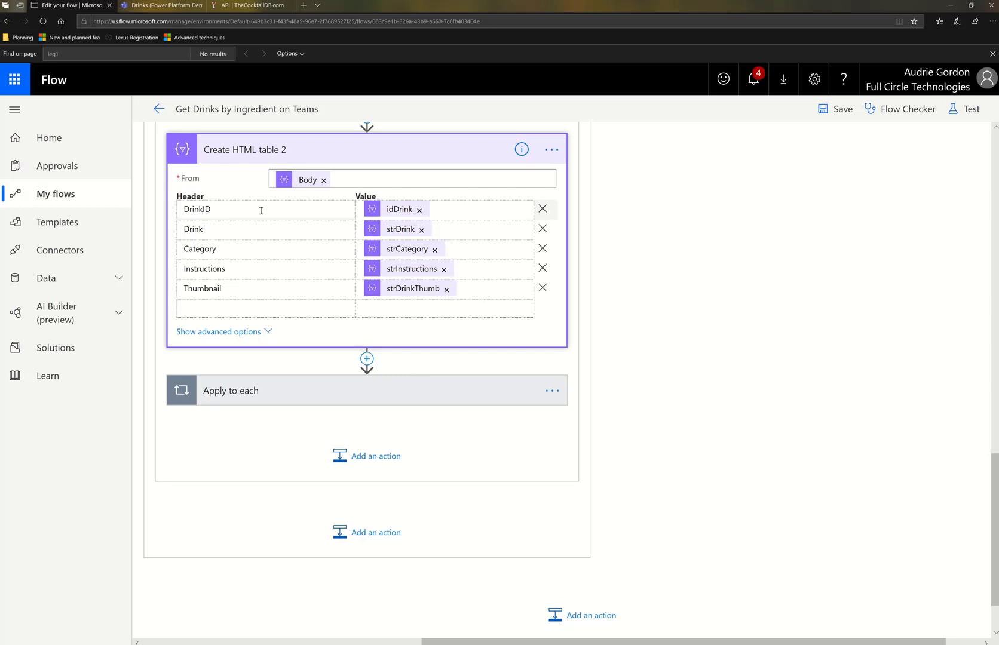
click(261, 231)
click(261, 251)
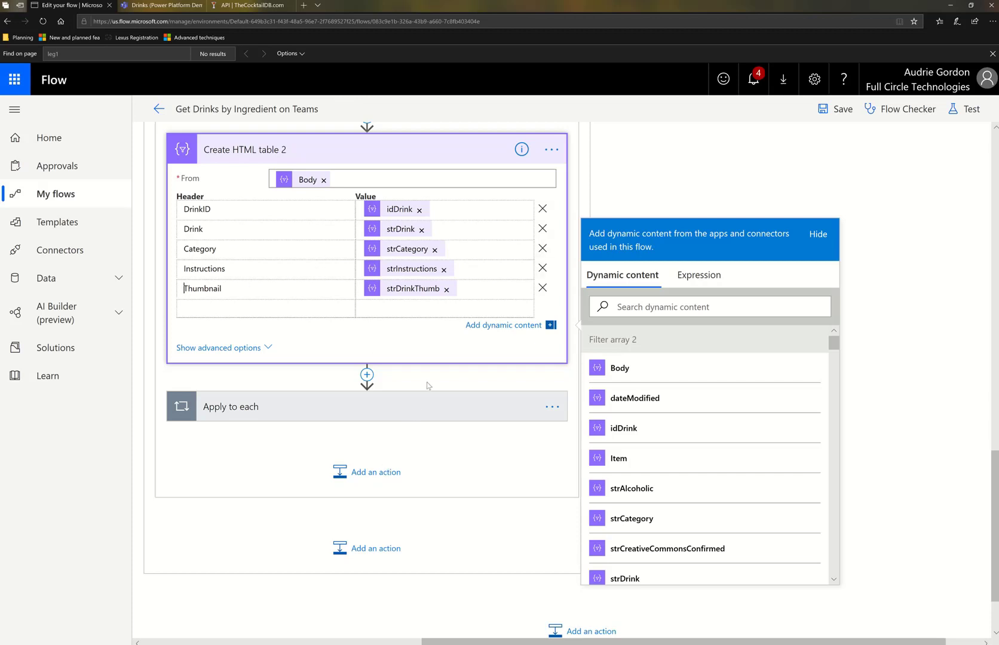
Expand the Apply to each loop and its 'Post your own adaptive card' action to the Drinks channel
click(424, 398)
scroll(431, 383, down, 3)
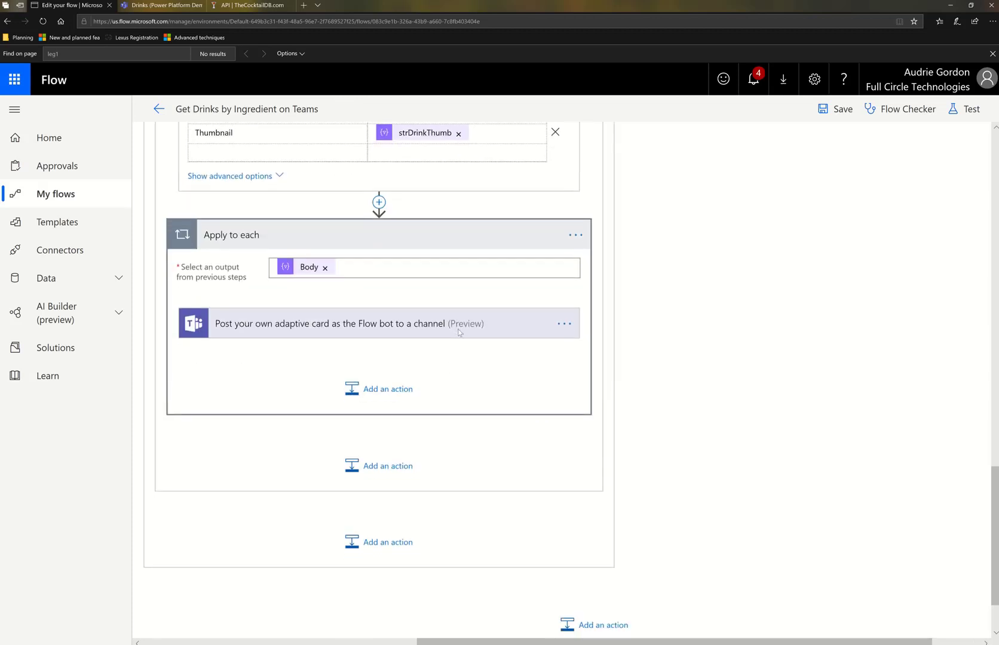
click(457, 330)
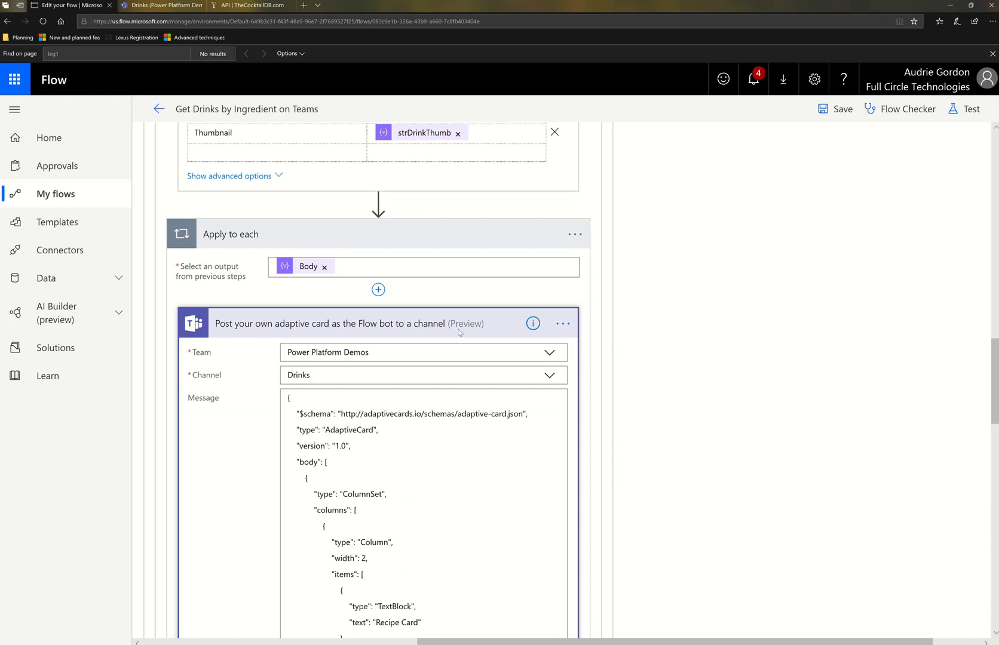
scroll(458, 332, down, 7)
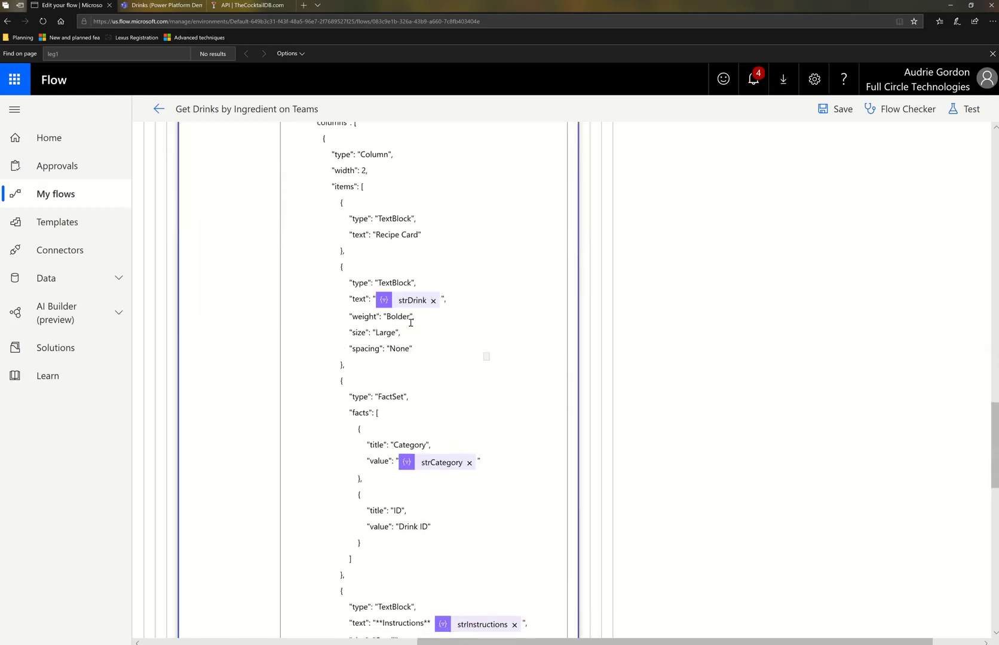
scroll(476, 481, down, 8)
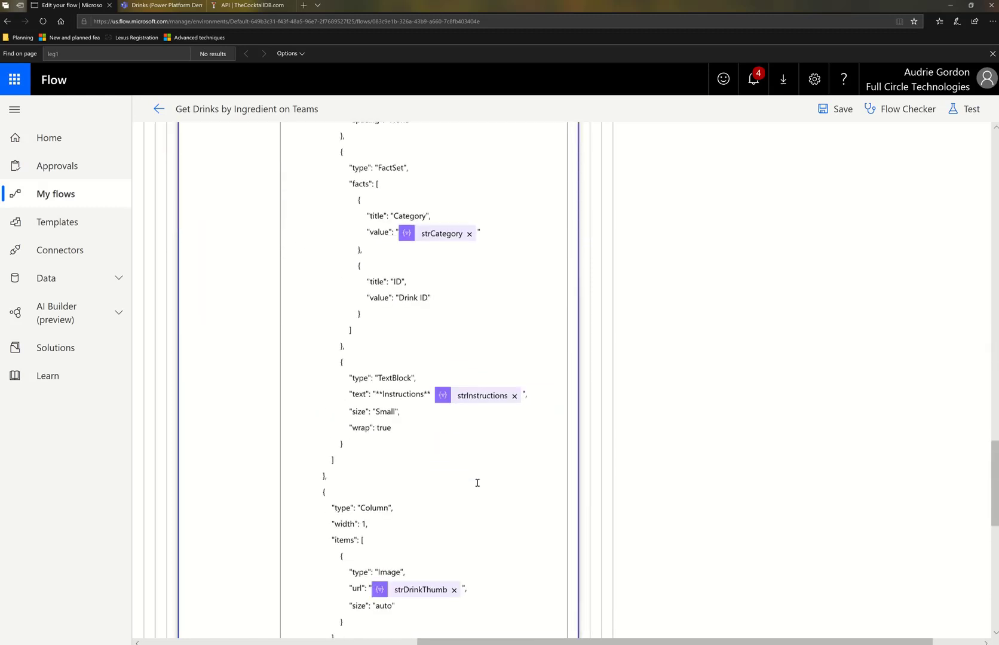
scroll(477, 483, down, 3)
scroll(477, 483, up, 10)
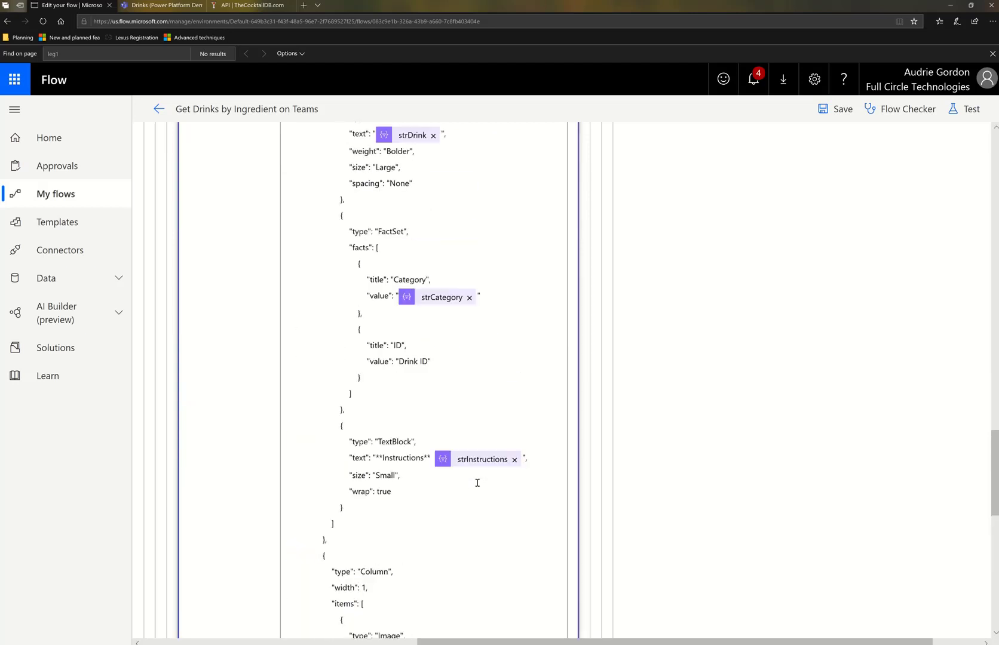
scroll(477, 483, up, 5)
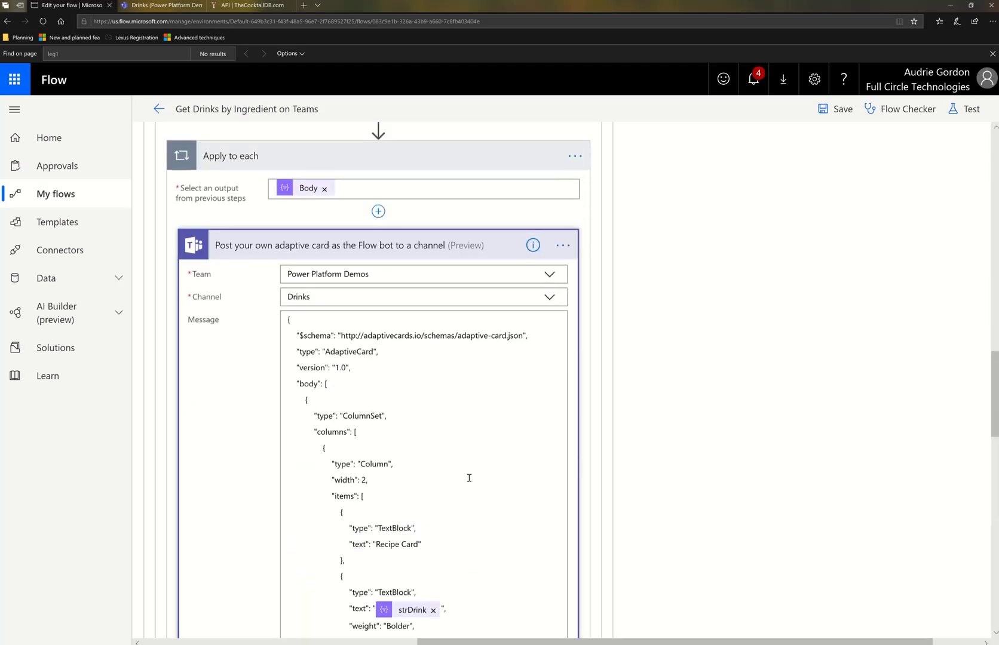
Scroll through the recipe card's Message JSON and video tutorial link, then return to its top
click(400, 413)
scroll(475, 458, down, 14)
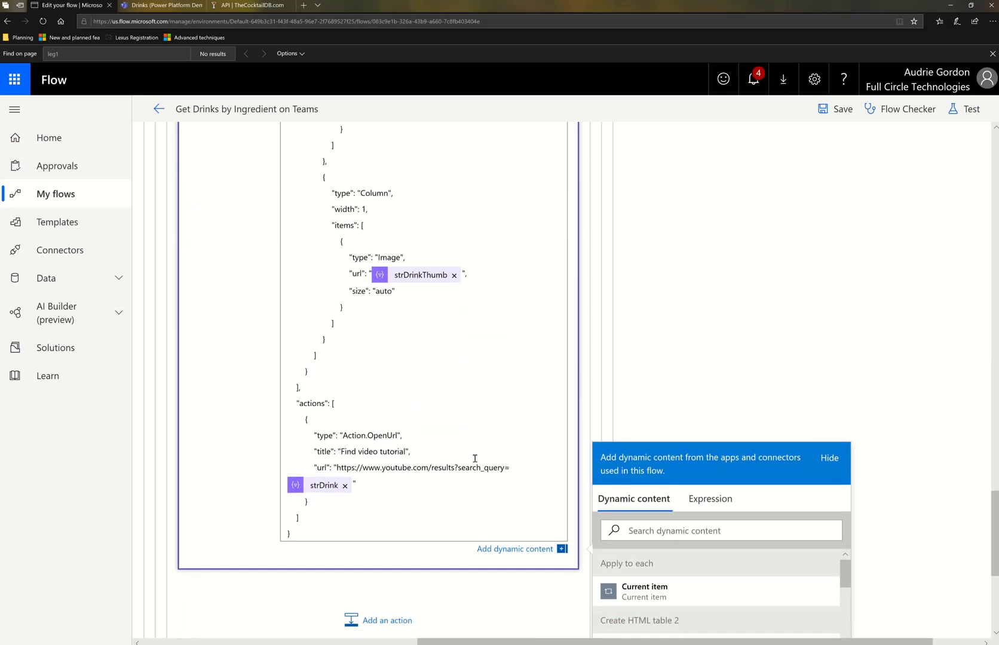
scroll(475, 459, up, 11)
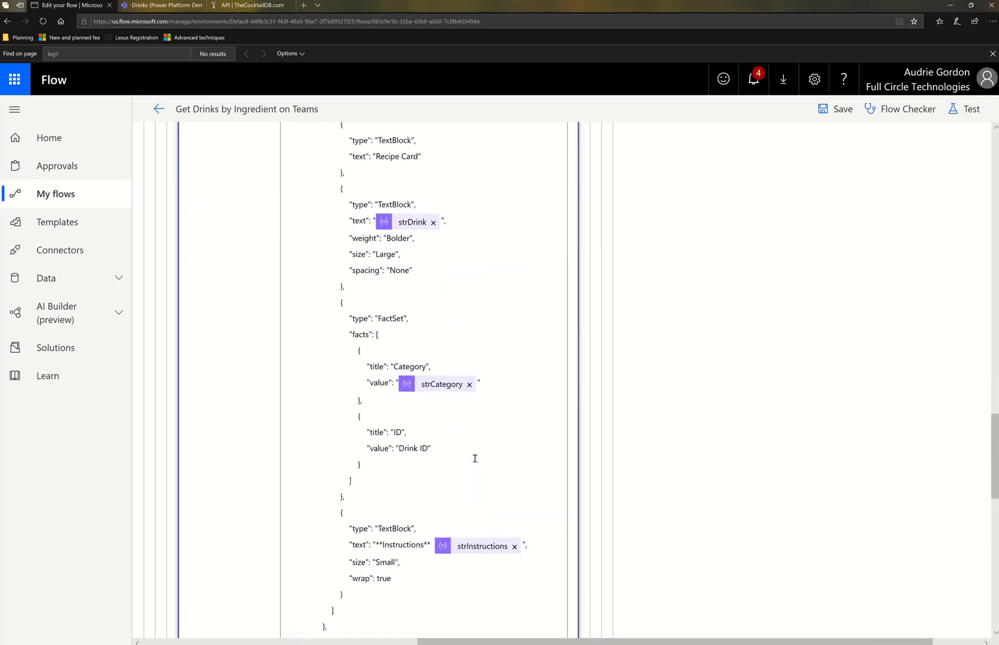
scroll(475, 458, down, 11)
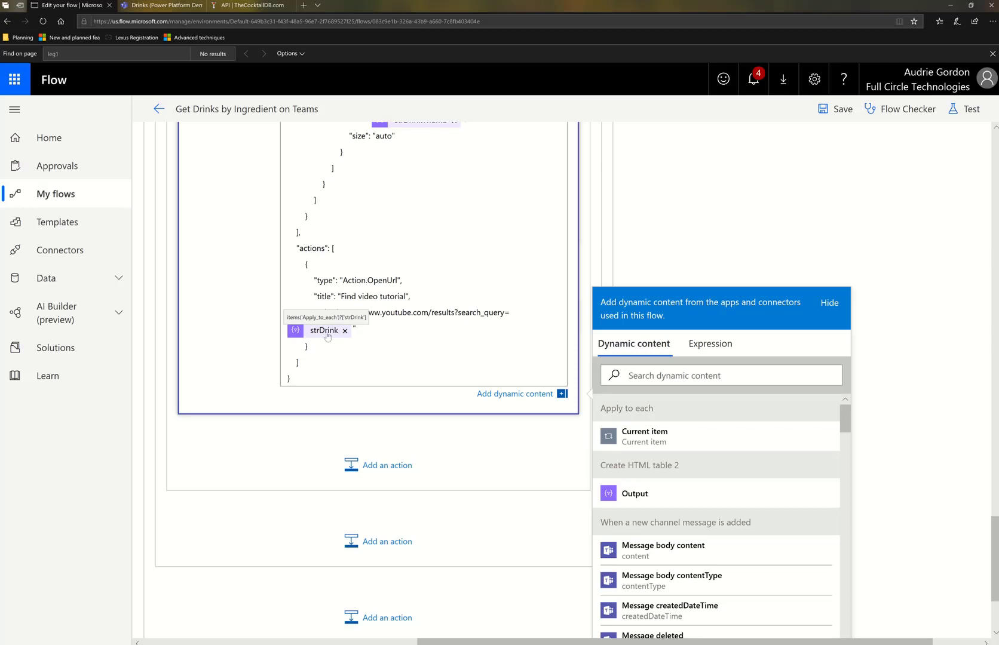
scroll(427, 330, up, 15)
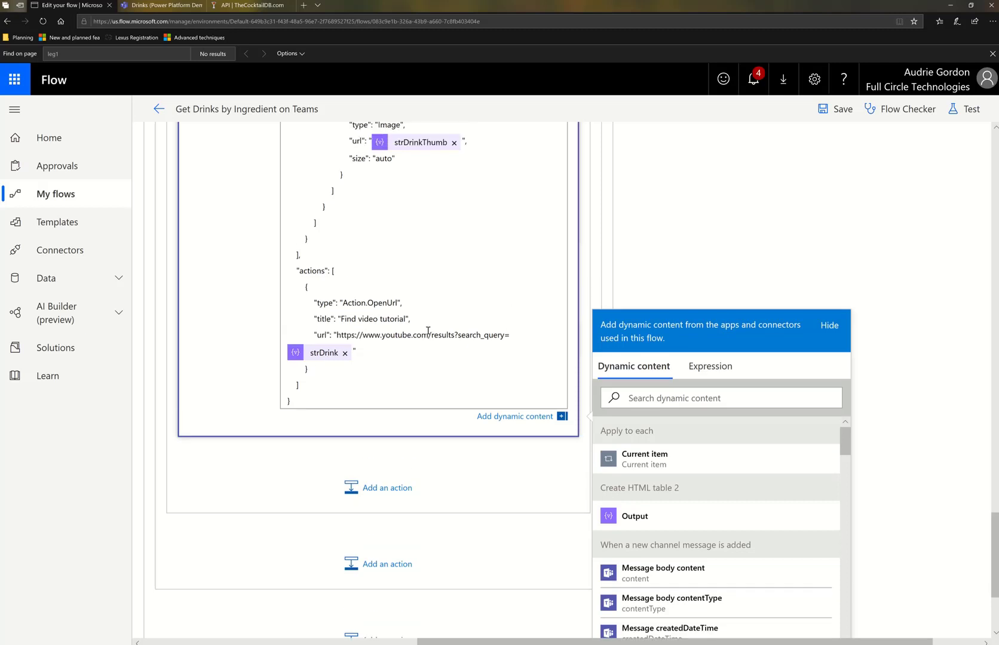
scroll(427, 330, up, 15)
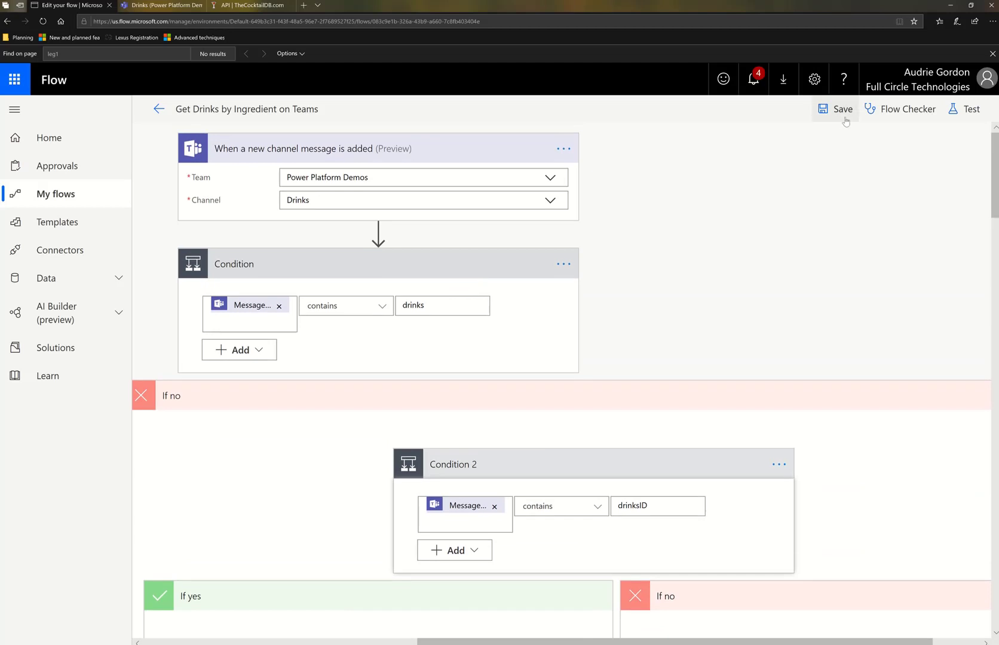
Save the flow and open the Jamaican Coffee card's video tutorial from the Teams Drinks channel
click(825, 110)
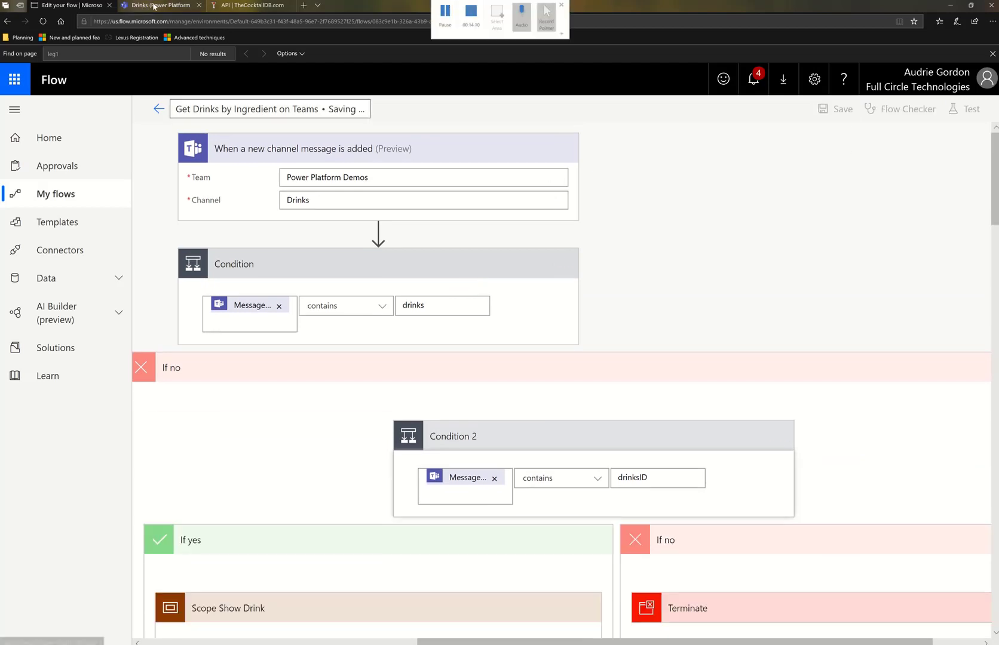
click(161, 5)
mouse_move(671, 530)
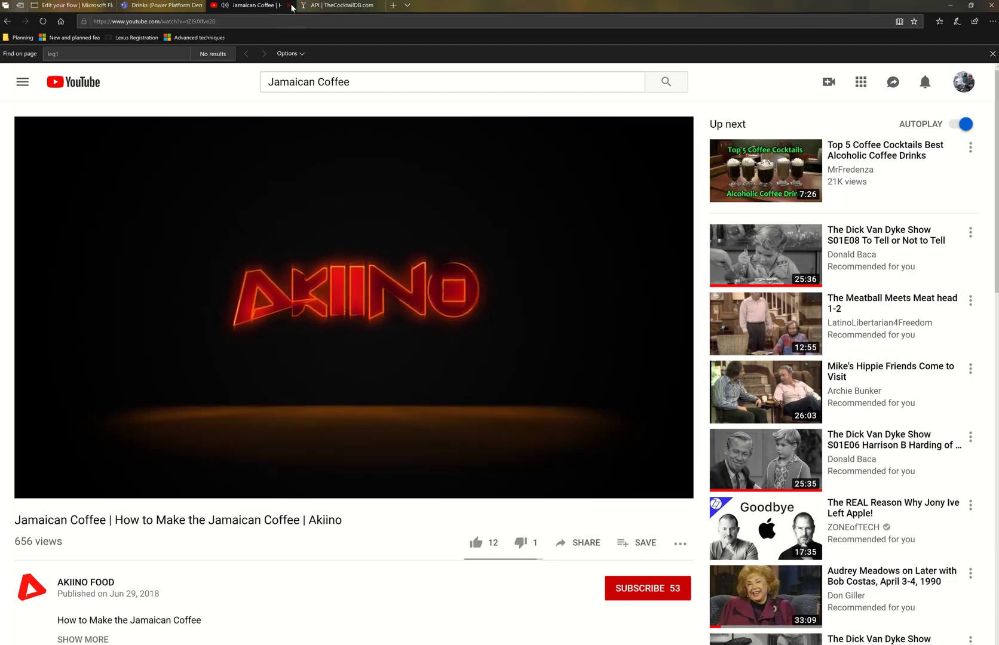
Close the YouTube Jamaican Coffee video tab to get back to the Teams Drinks channel
click(289, 6)
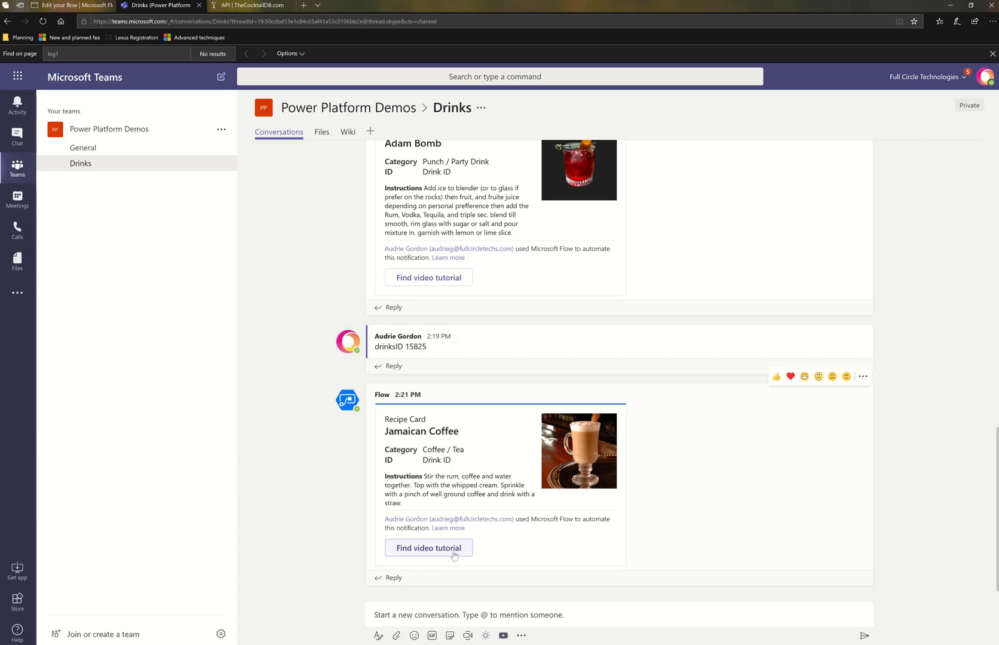
Look over the Adam Bomb and Jamaican Coffee cards, select part of the drink ID, and return to the flow editor
scroll(708, 552, up, 1)
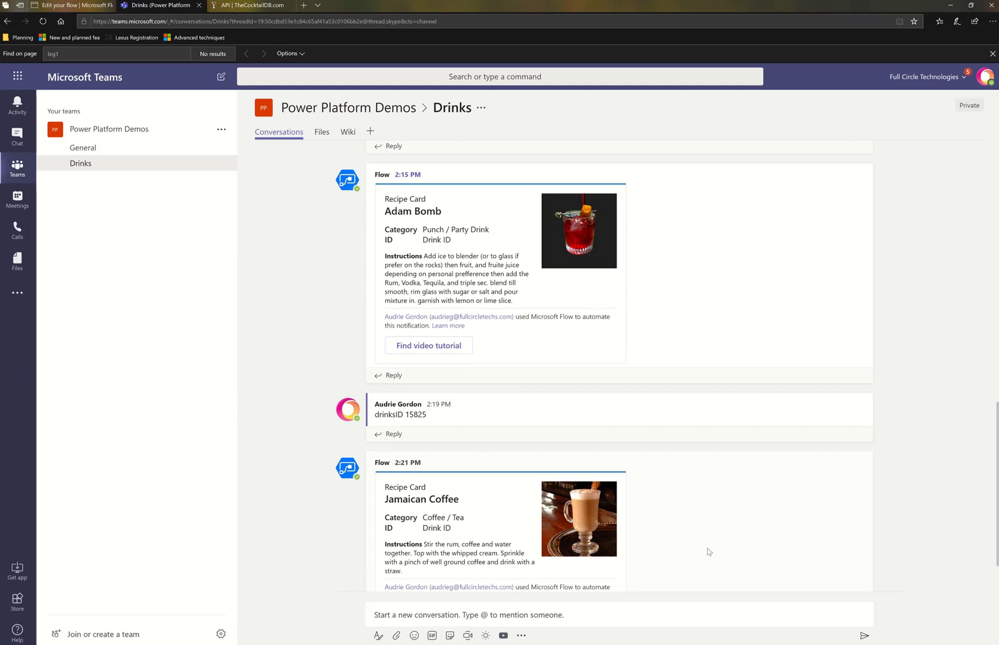
scroll(708, 551, down, 1)
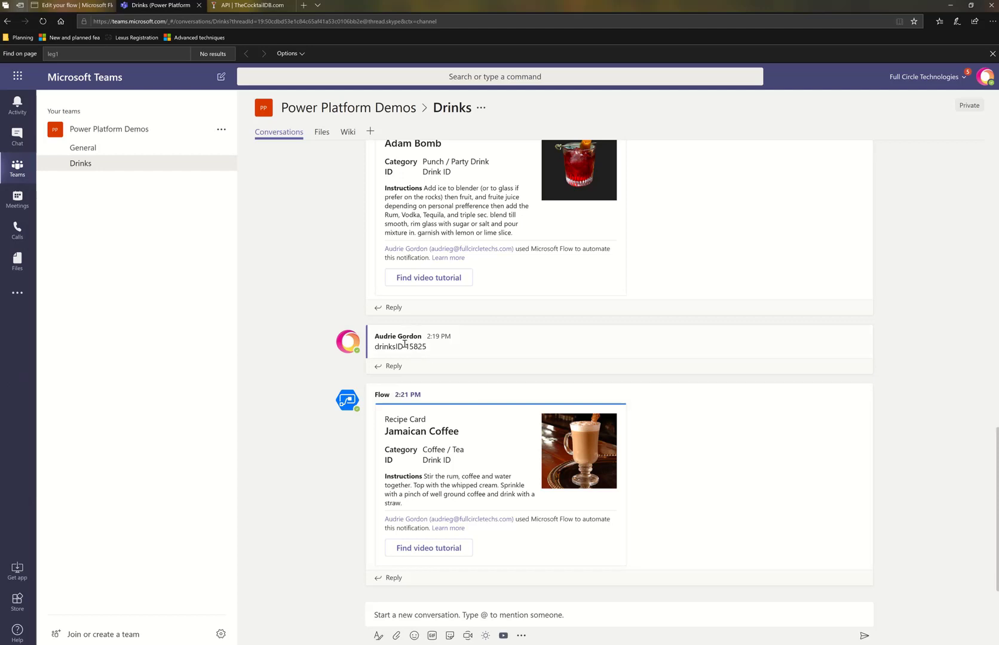
drag(408, 346, 426, 346)
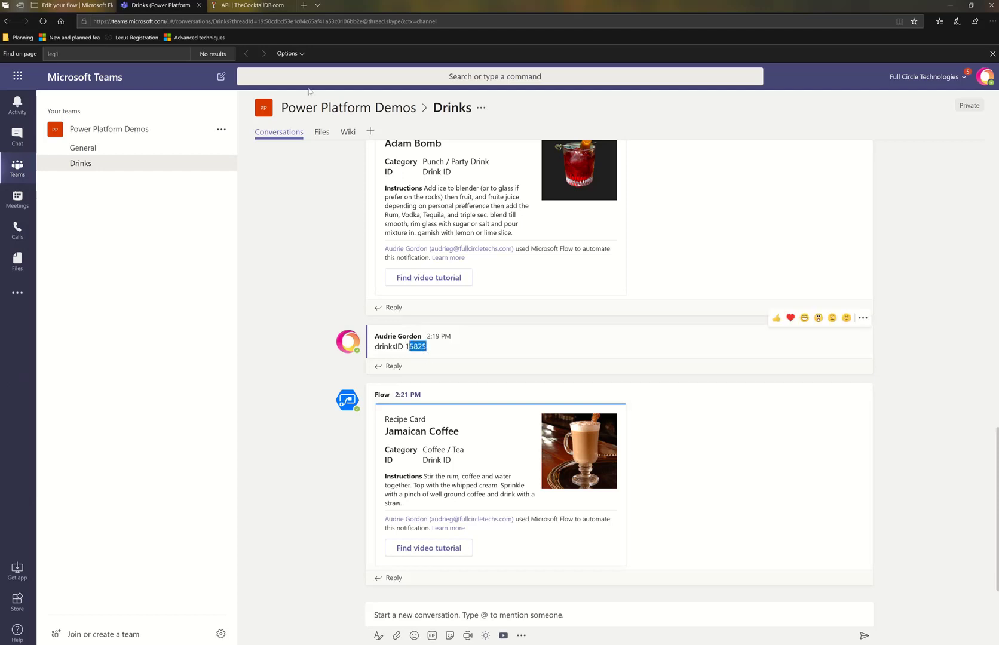
click(85, 7)
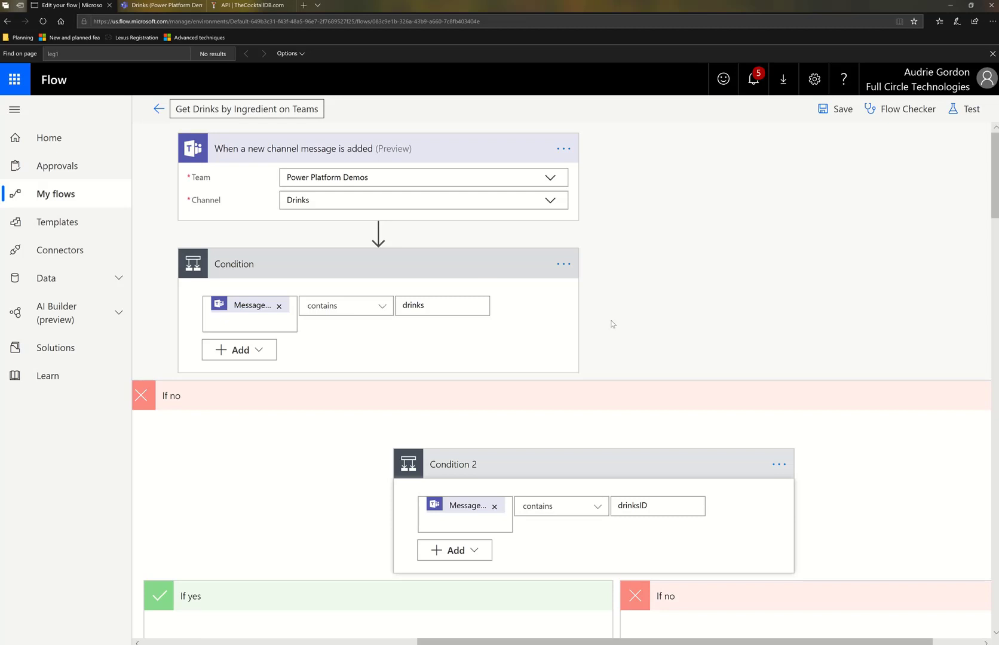
Collapse the If yes and If no branches of the "drinks" Condition to show the flow outline
scroll(379, 632, left, 8)
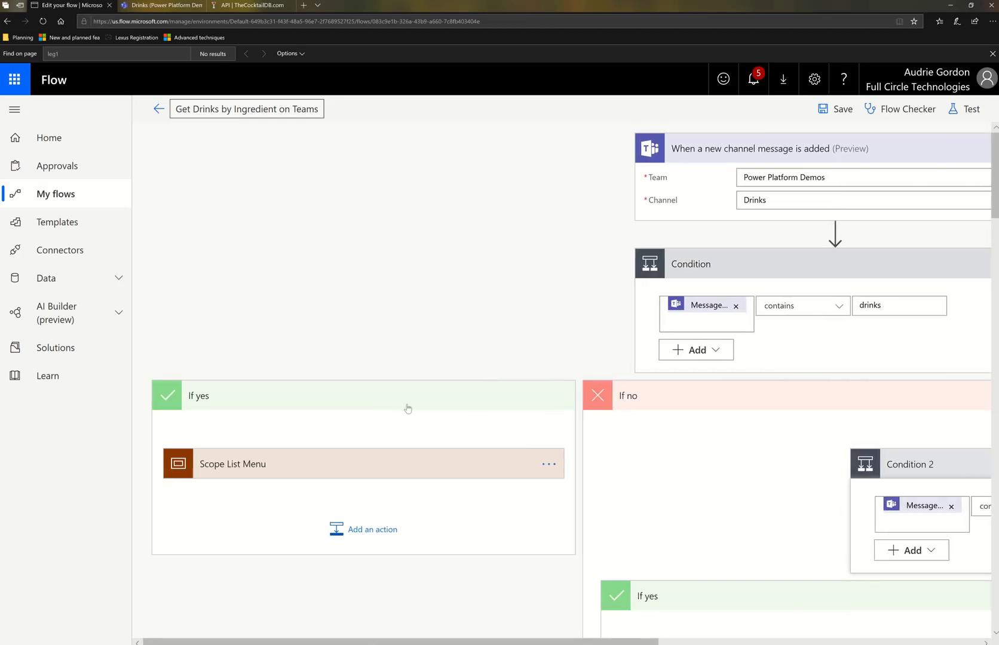
click(495, 403)
click(676, 409)
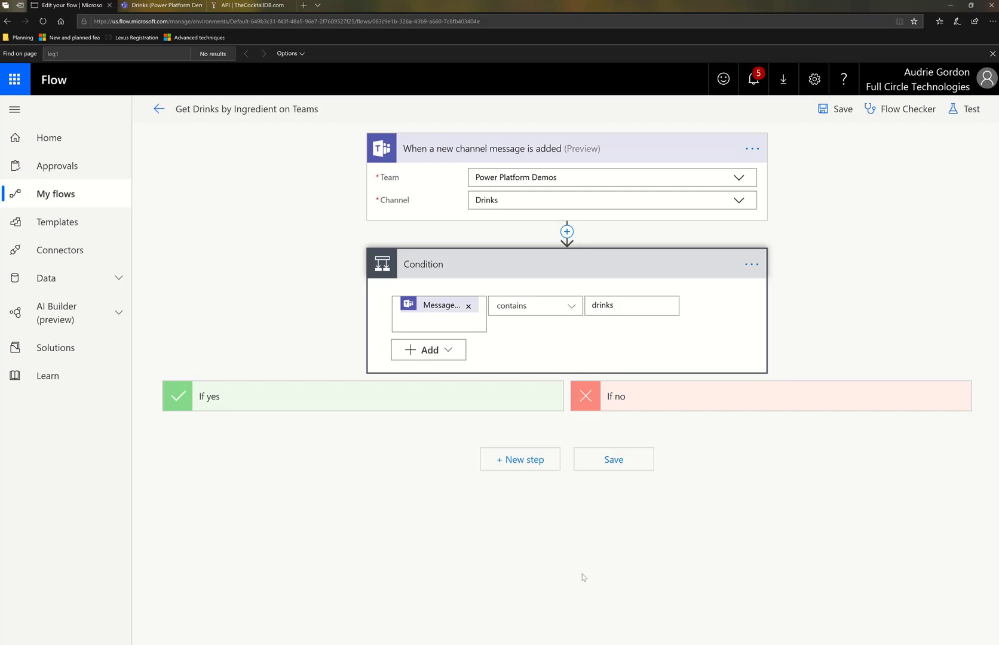
key(ctrl+Tab)
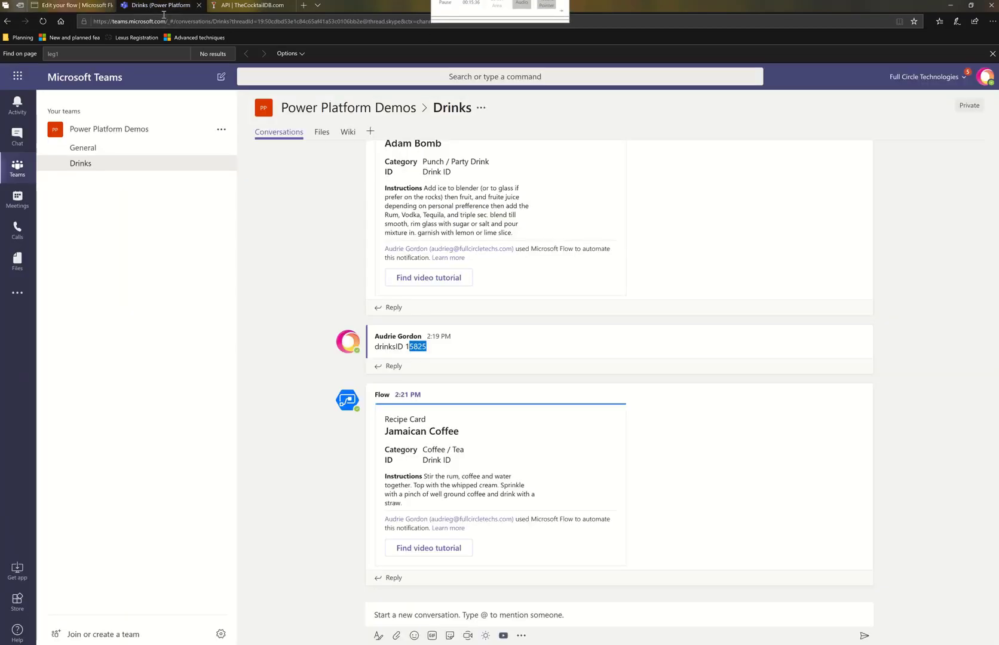
scroll(640, 312, up, 10)
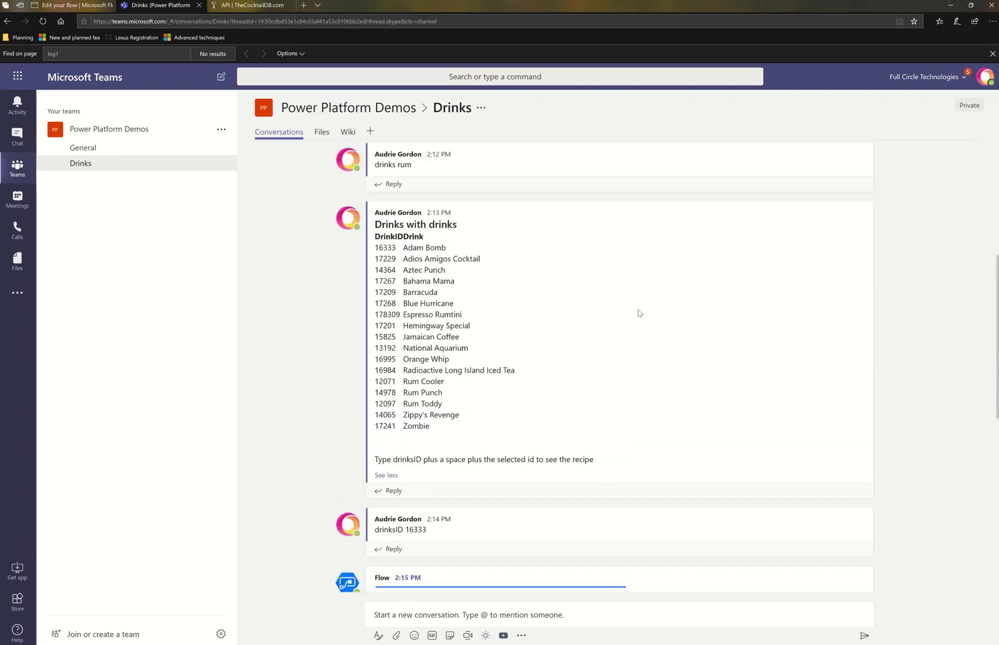